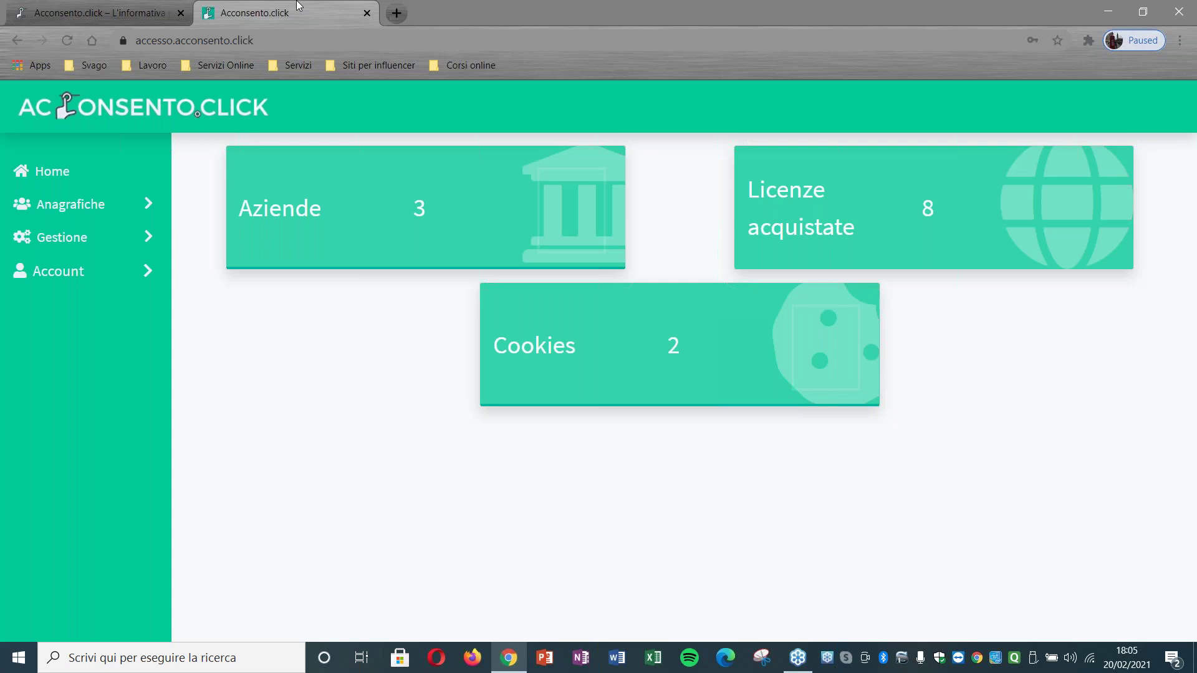
Step: Start a new company from Anagrafiche > Aziende with + Nuovo
click(121, 211)
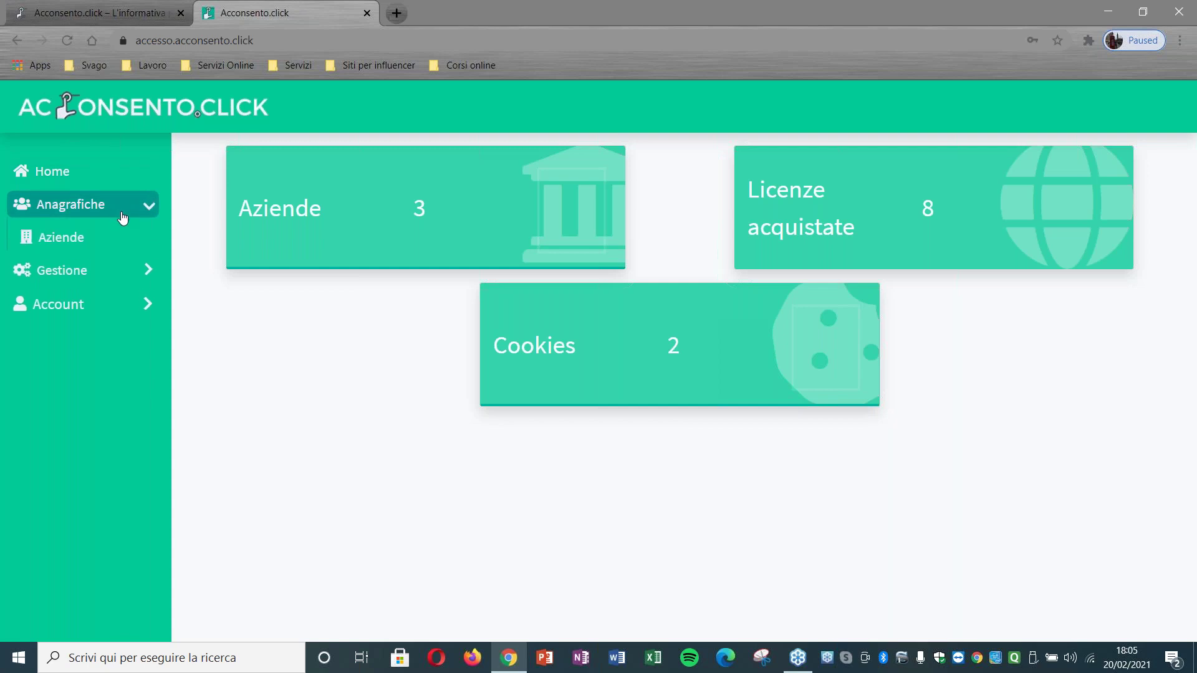
click(119, 245)
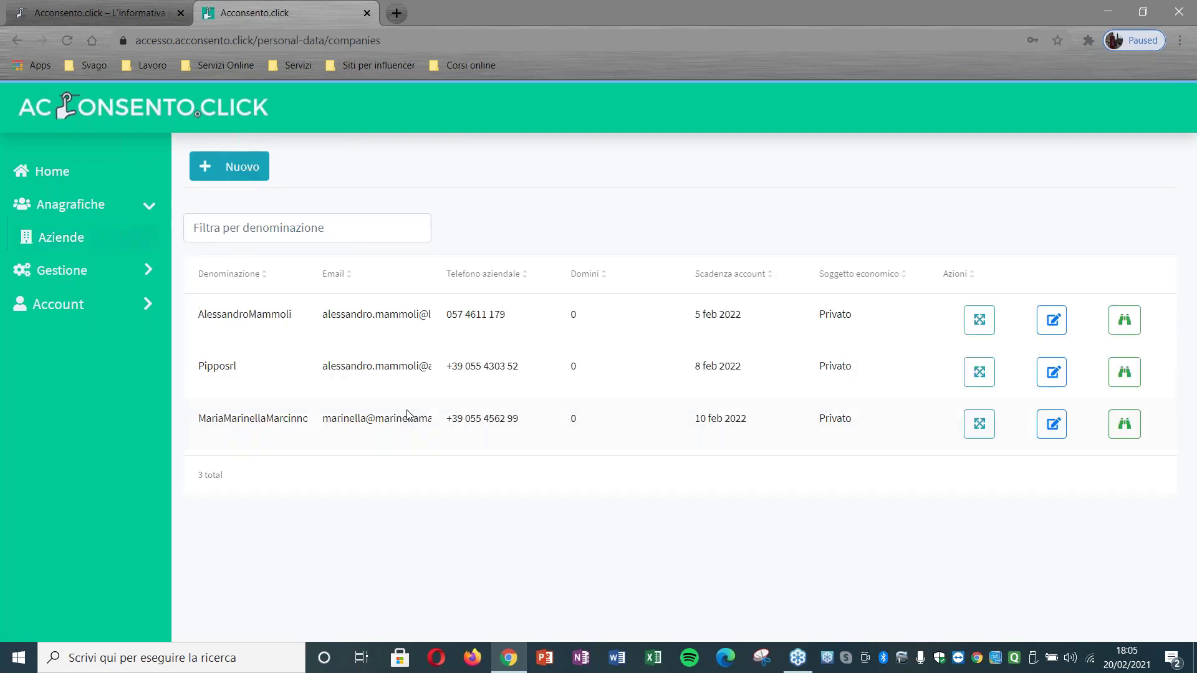
click(249, 178)
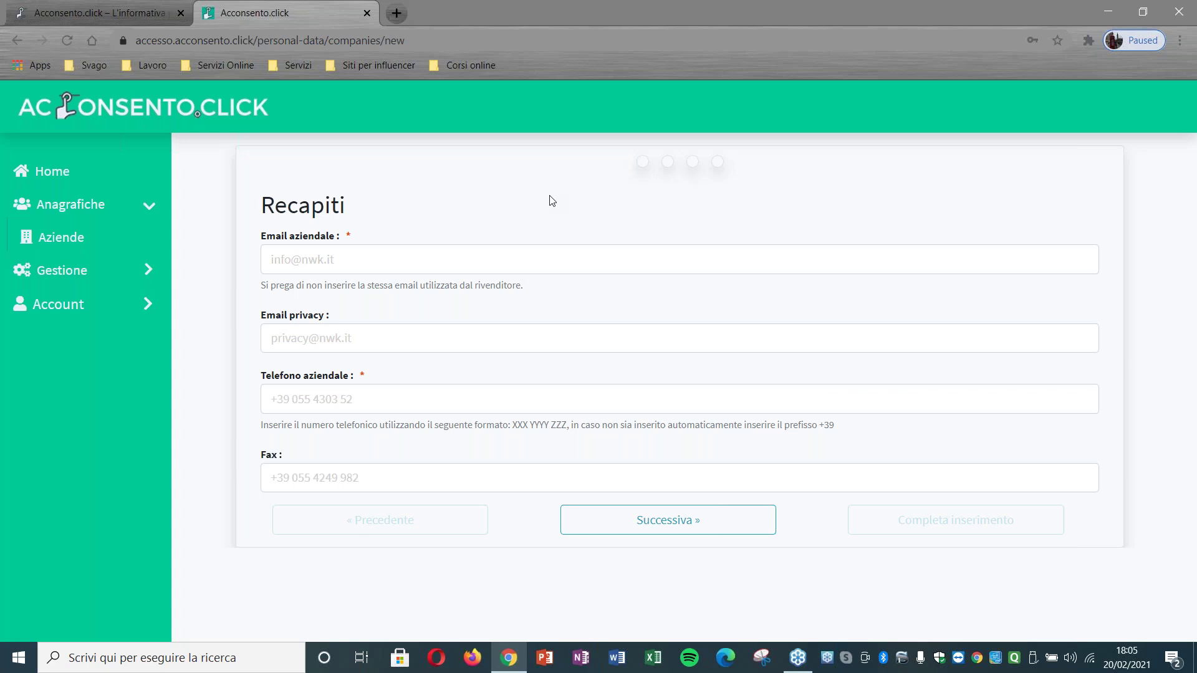
Step: Enter the company e-mail and phone number, leave privacy e-mail and fax blank, and advance to Dati aziendali
click(522, 254)
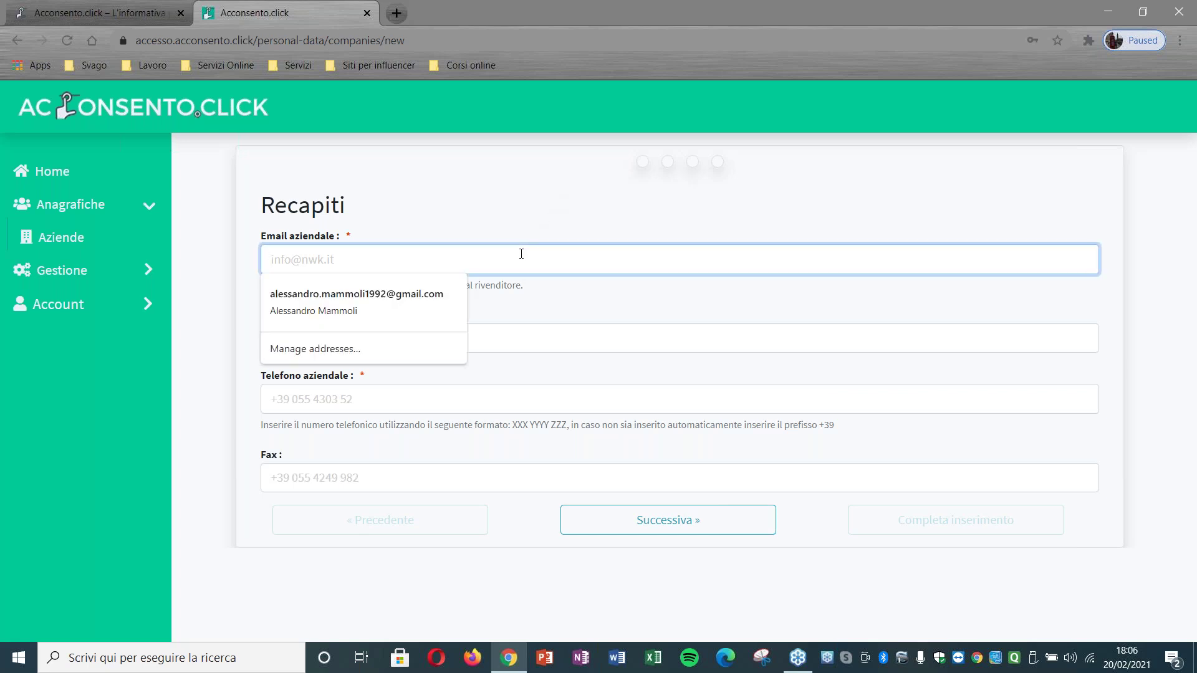
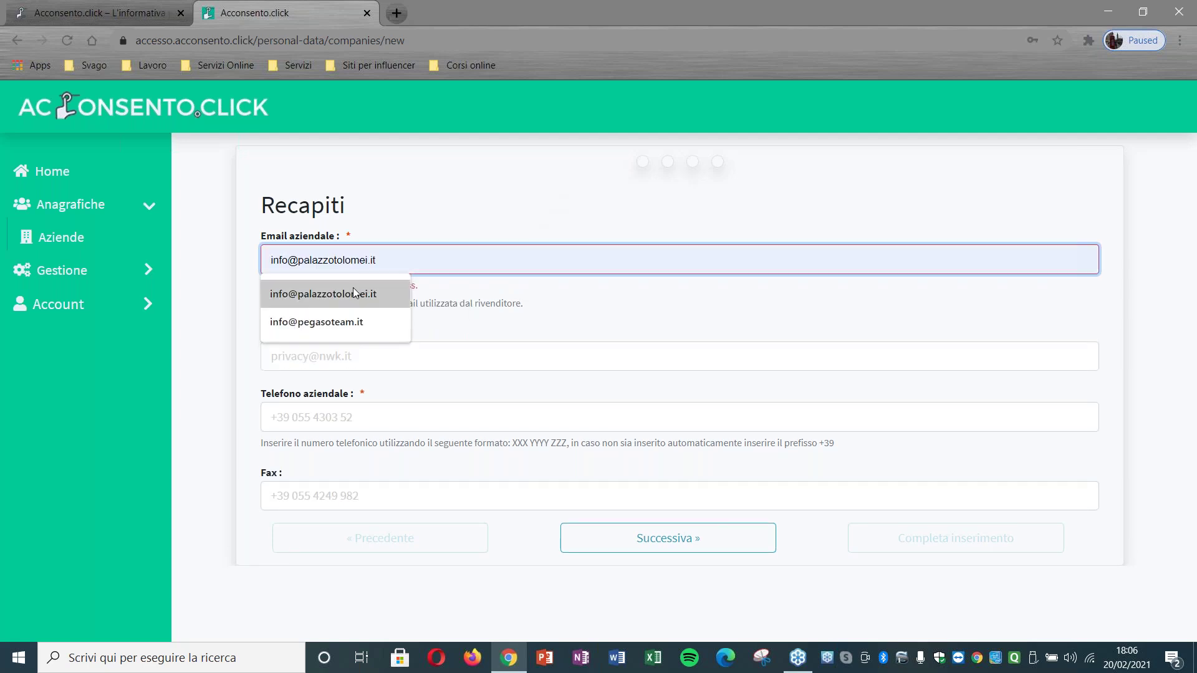
click(323, 294)
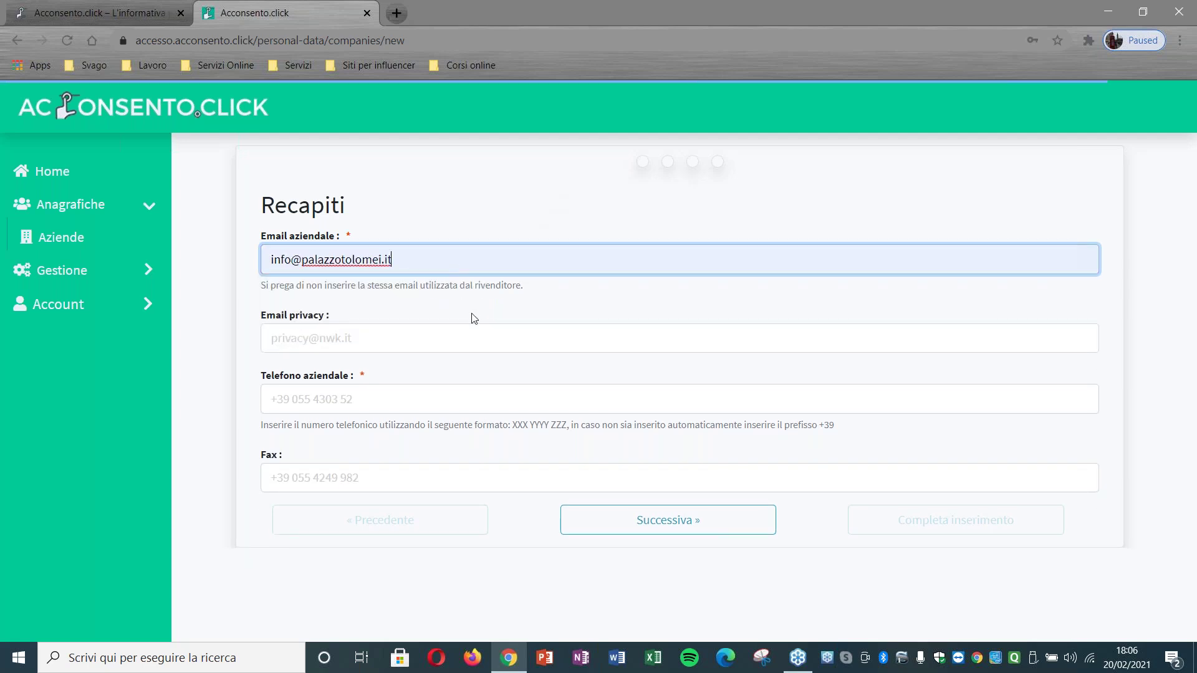
click(466, 338)
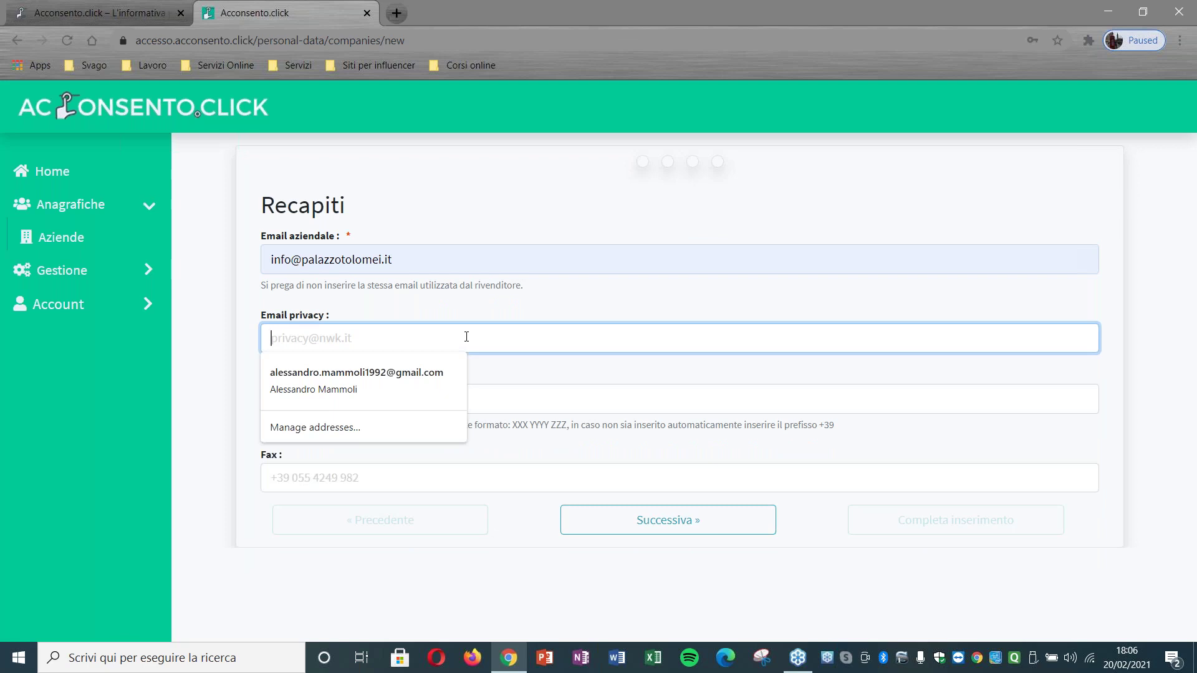
click(512, 320)
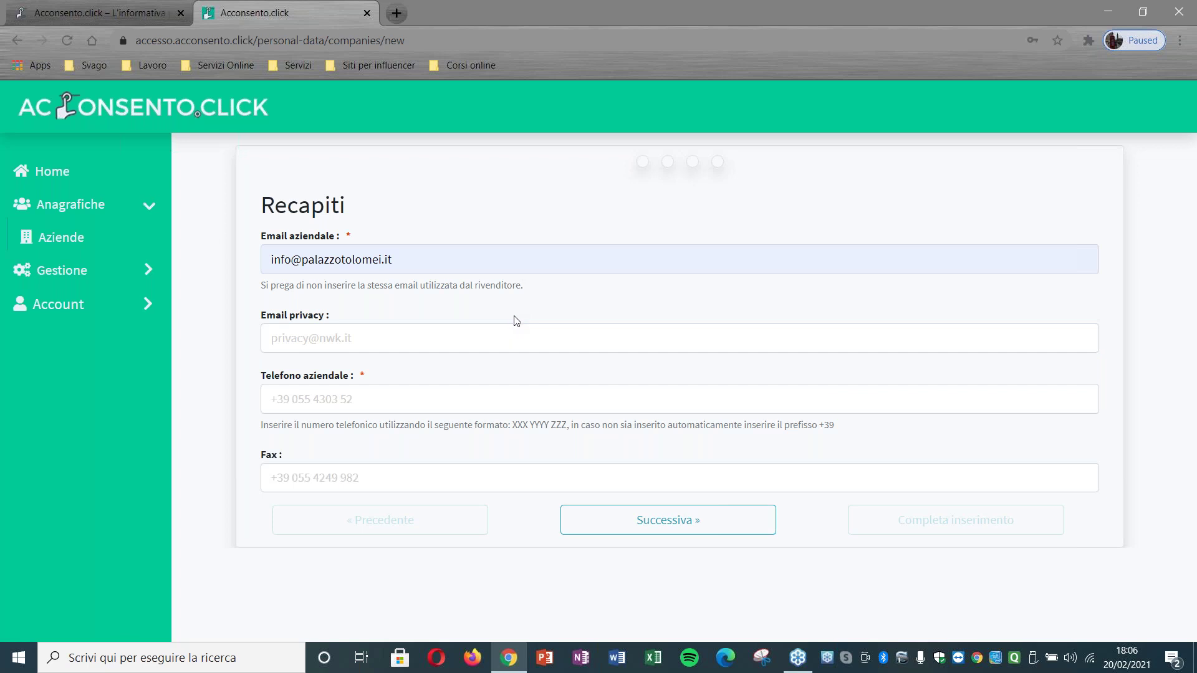
click(498, 388)
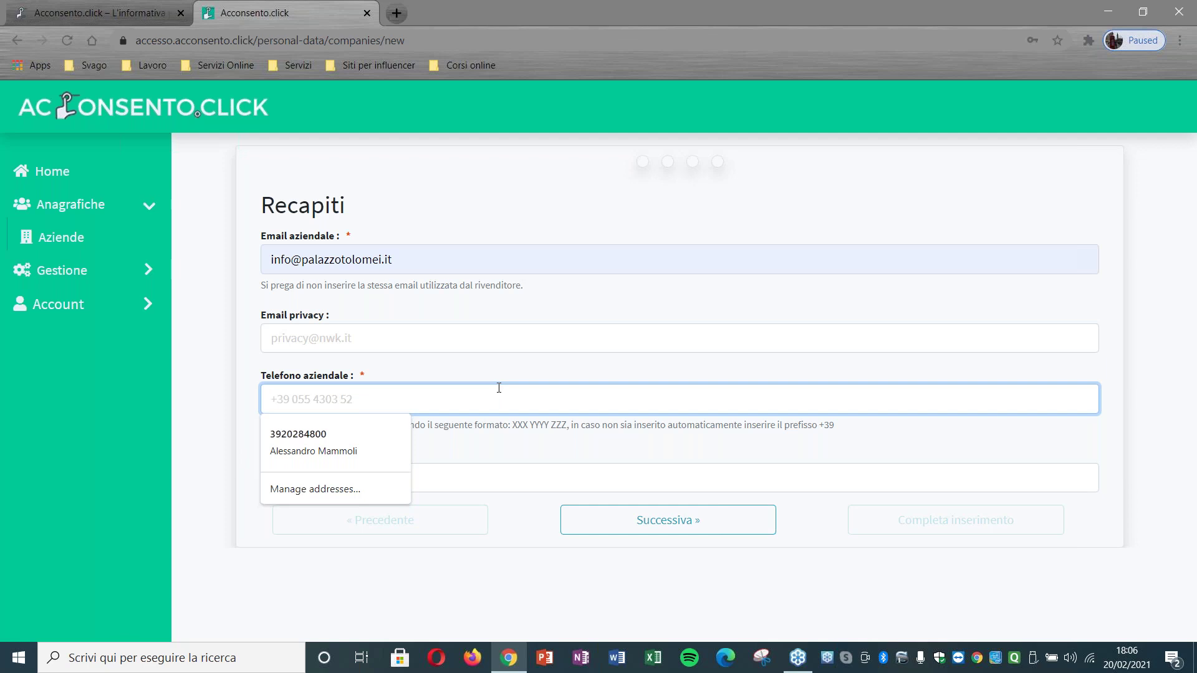
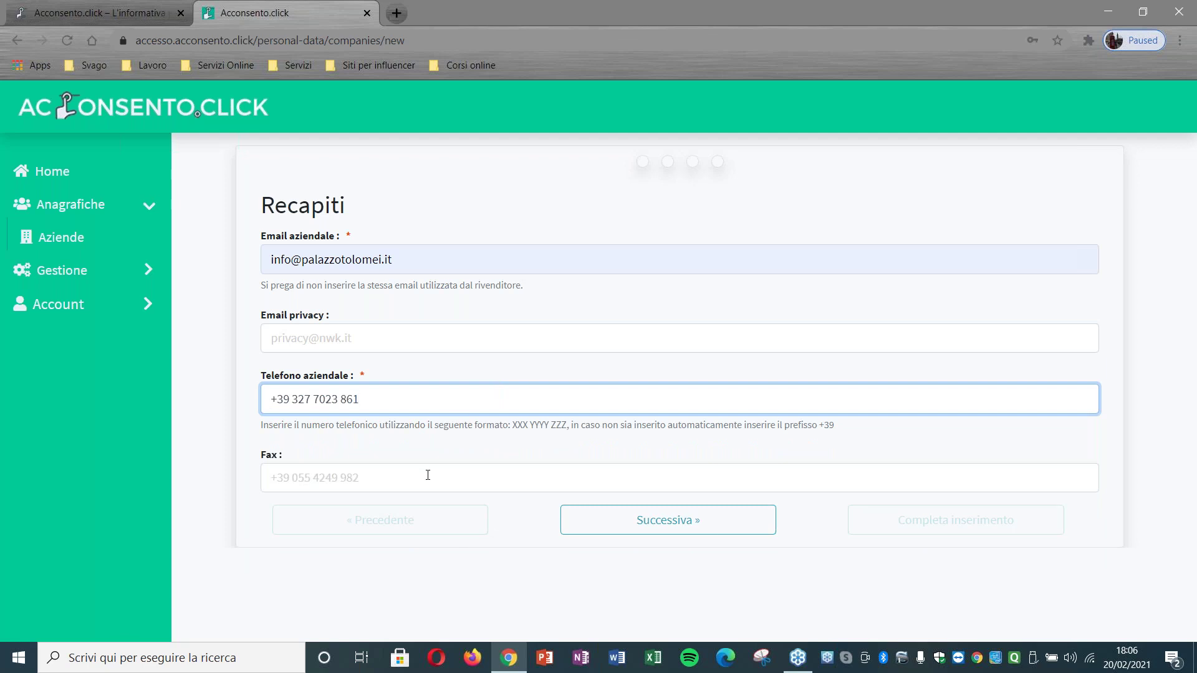
click(636, 533)
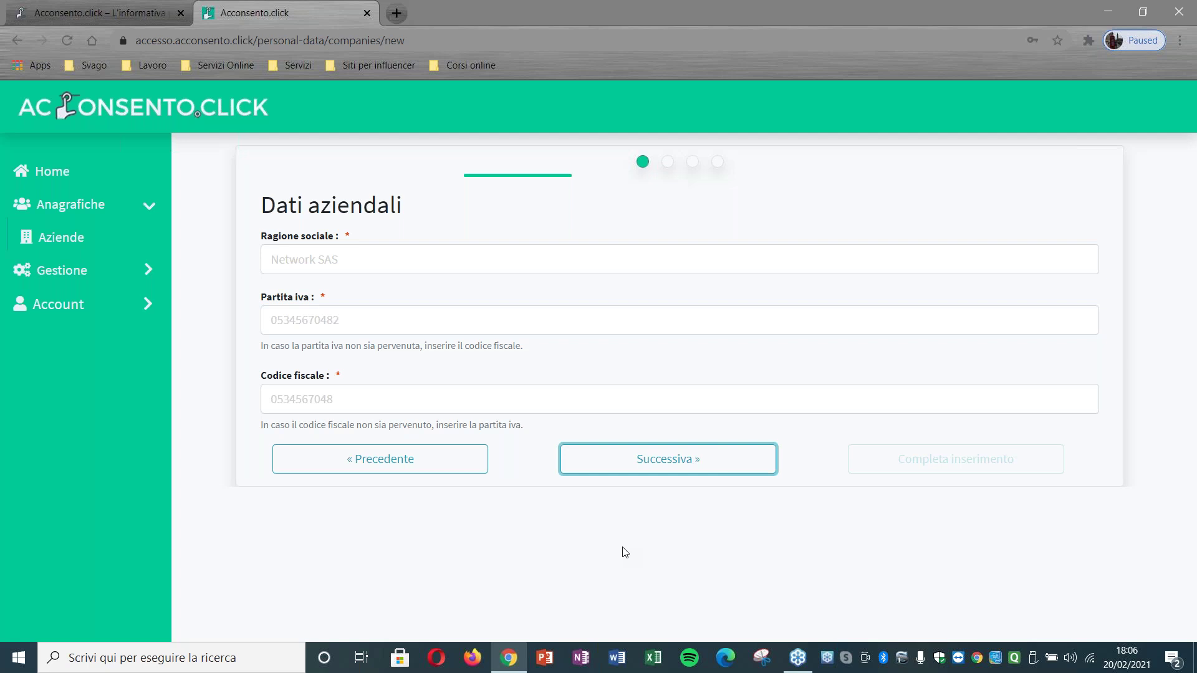
Step: Enter 'Palazzo Tolomei' as Ragione sociale and type the company's VAT number
click(369, 269)
text(Palazzo Tolomei)
click(359, 324)
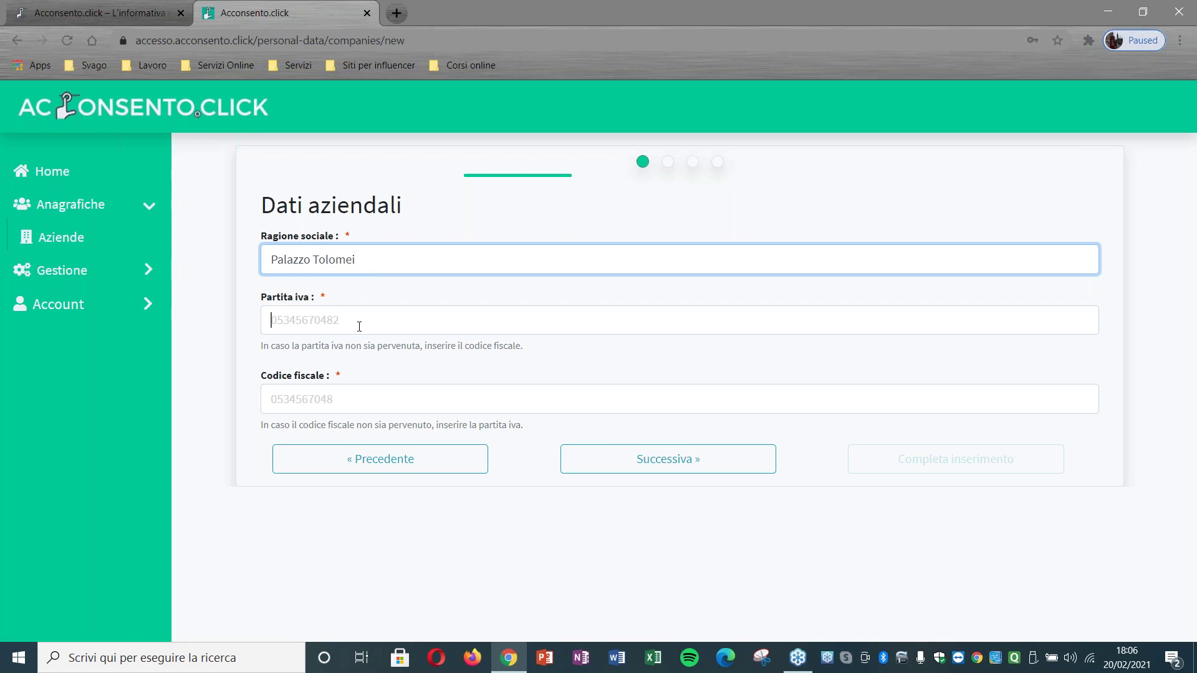
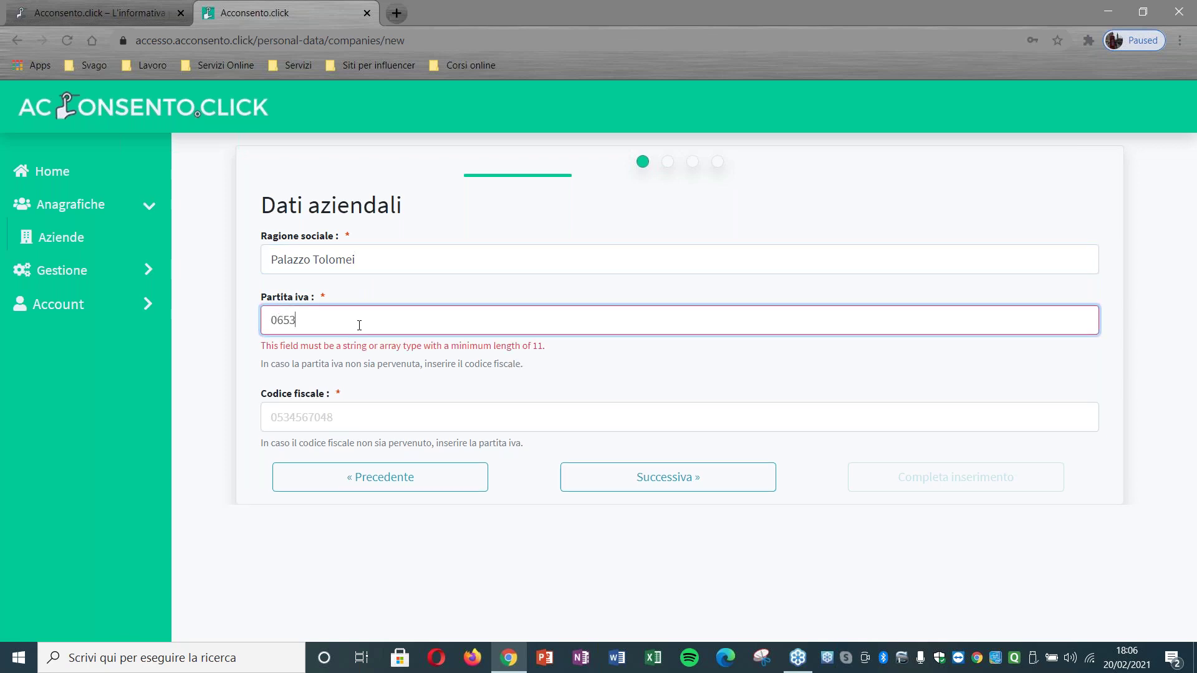
Step: Copy the VAT number into Codice fiscale and advance to the Indirizzo step
drag(358, 323, 214, 326)
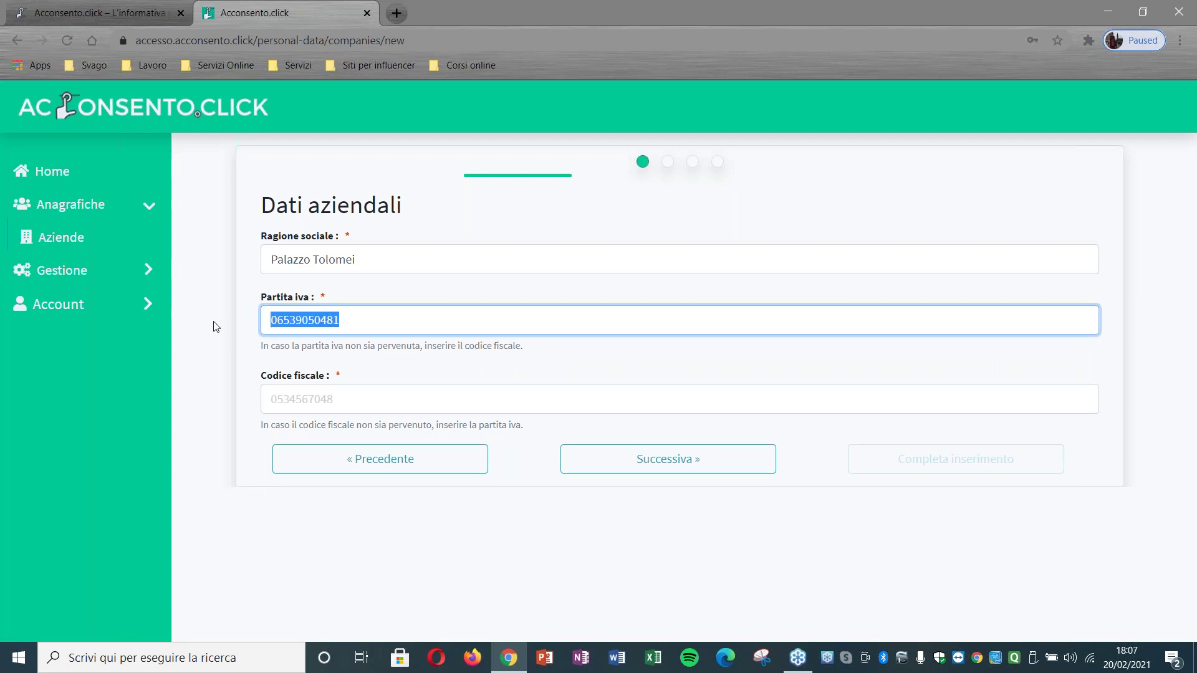
right_click(275, 325)
click(293, 379)
click(312, 399)
key(ctrl+v)
click(621, 462)
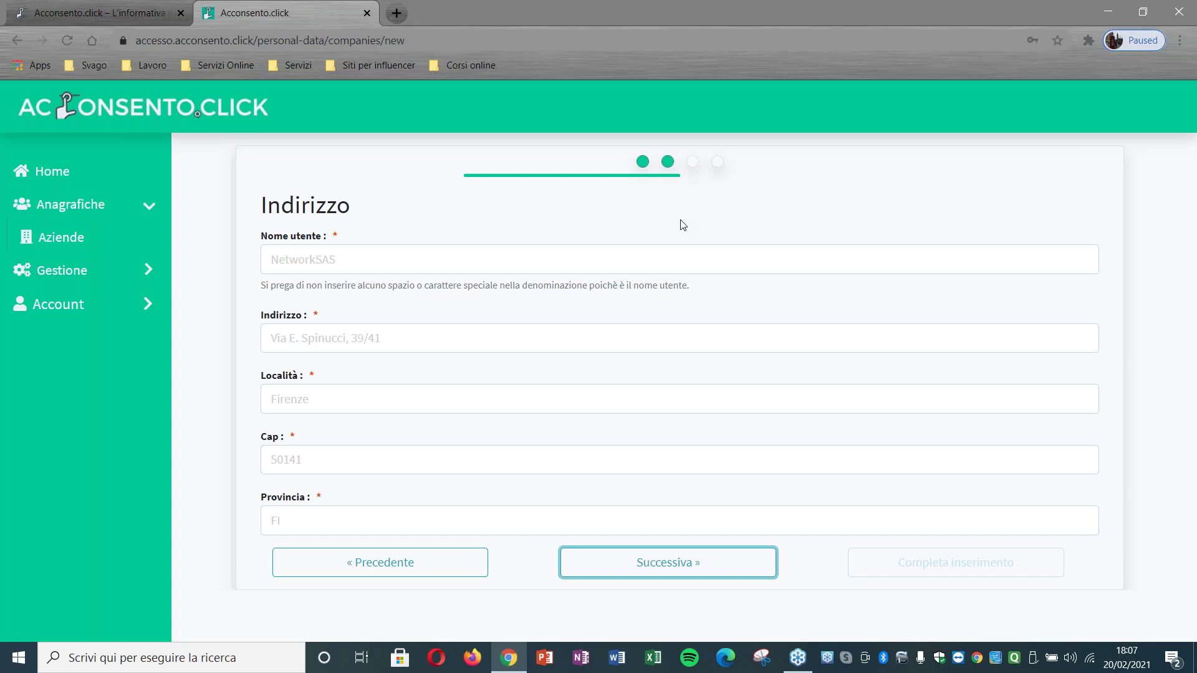
Step: Enter username 'PalazzoTolomei' and the company's street address
click(580, 257)
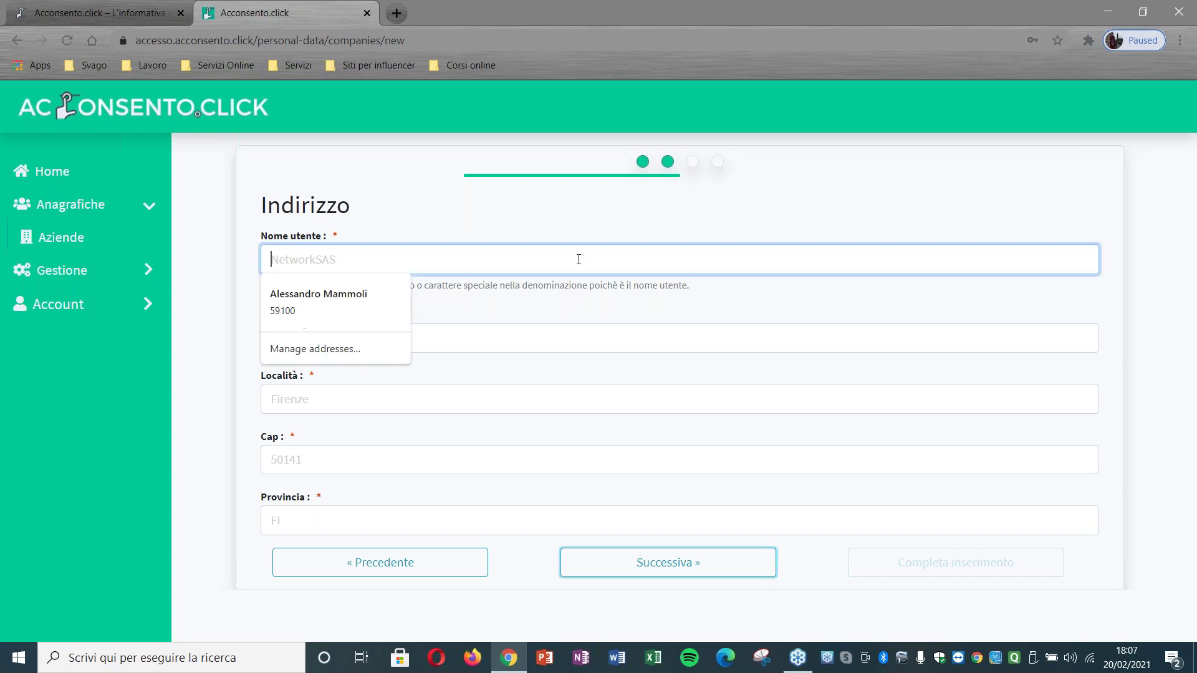
click(586, 228)
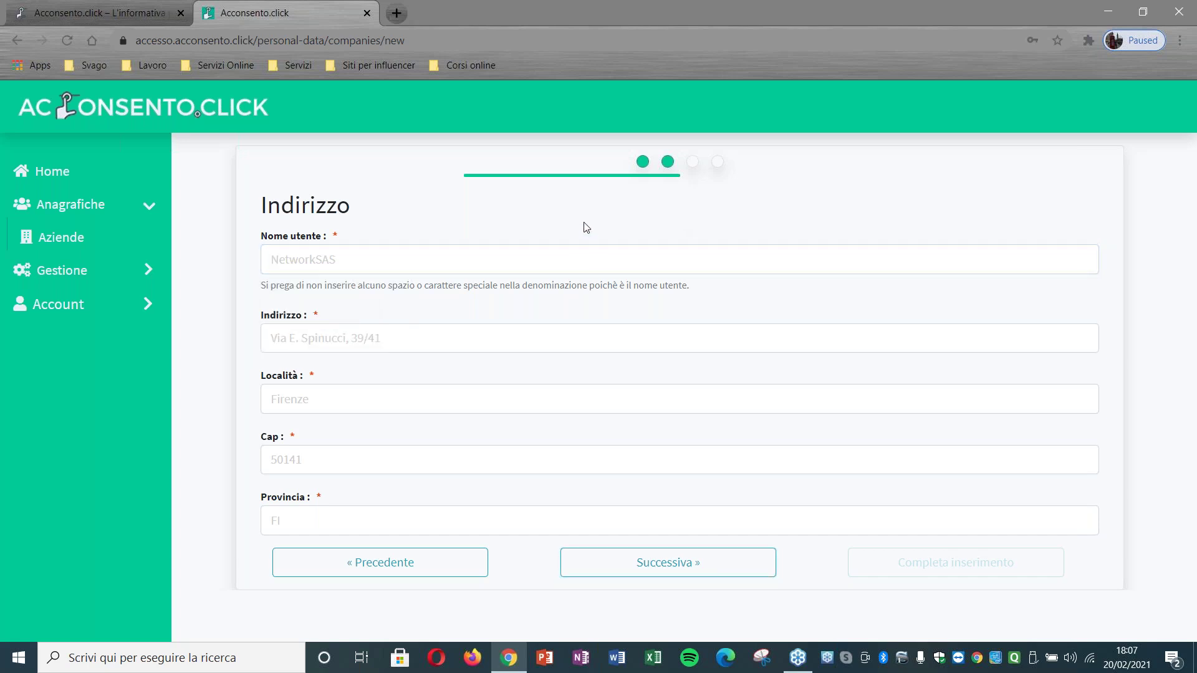
click(578, 255)
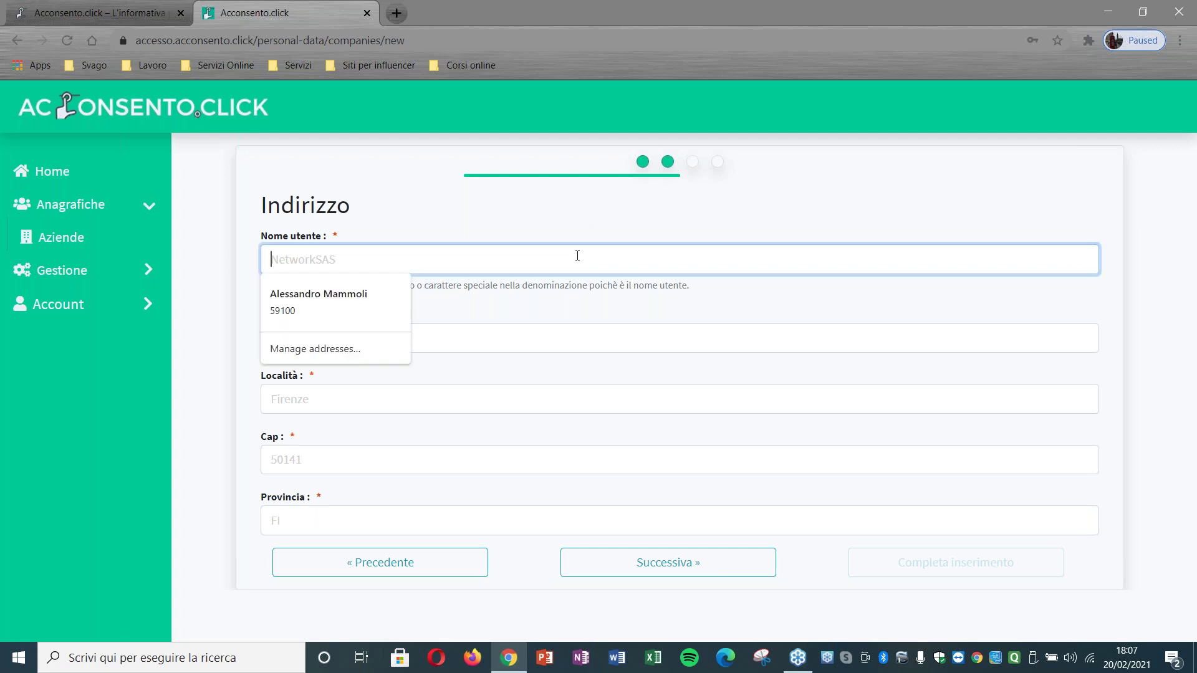
text(Palazzo)
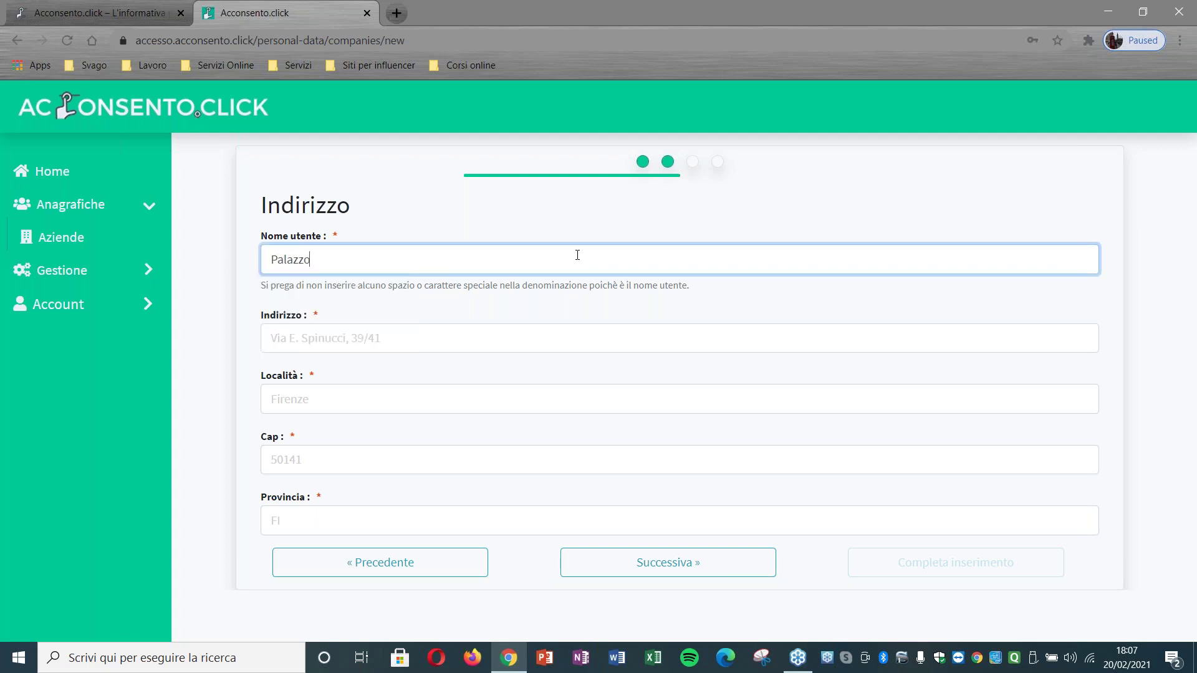
text(Tolomei)
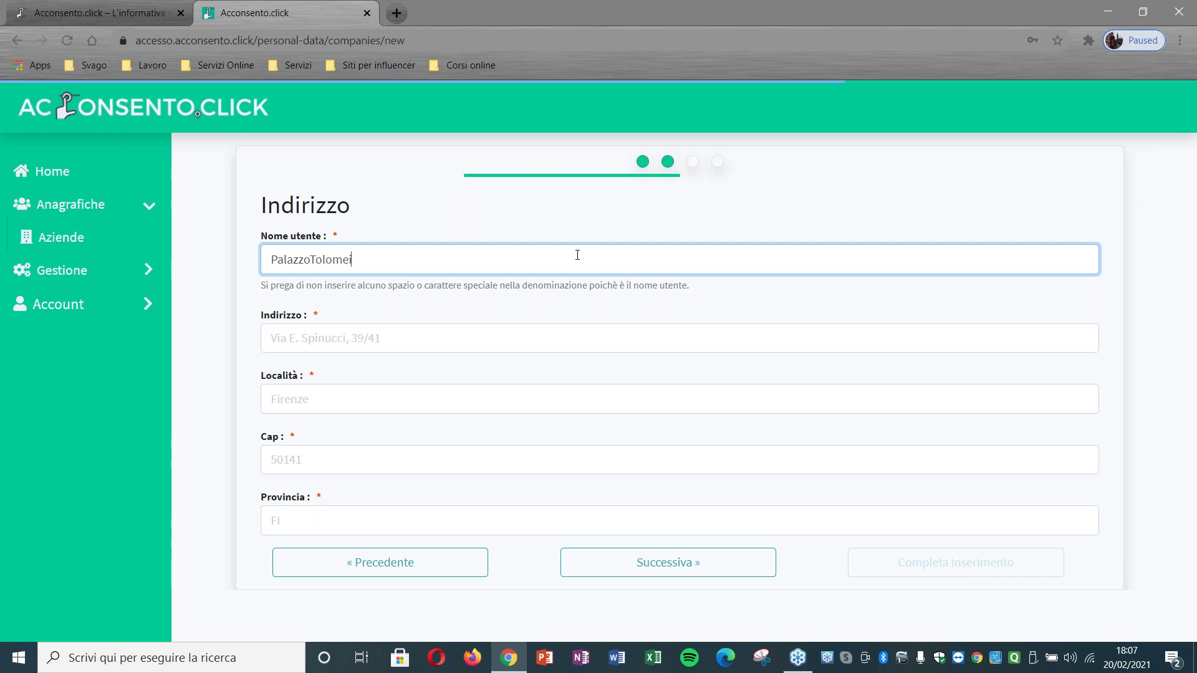
click(571, 326)
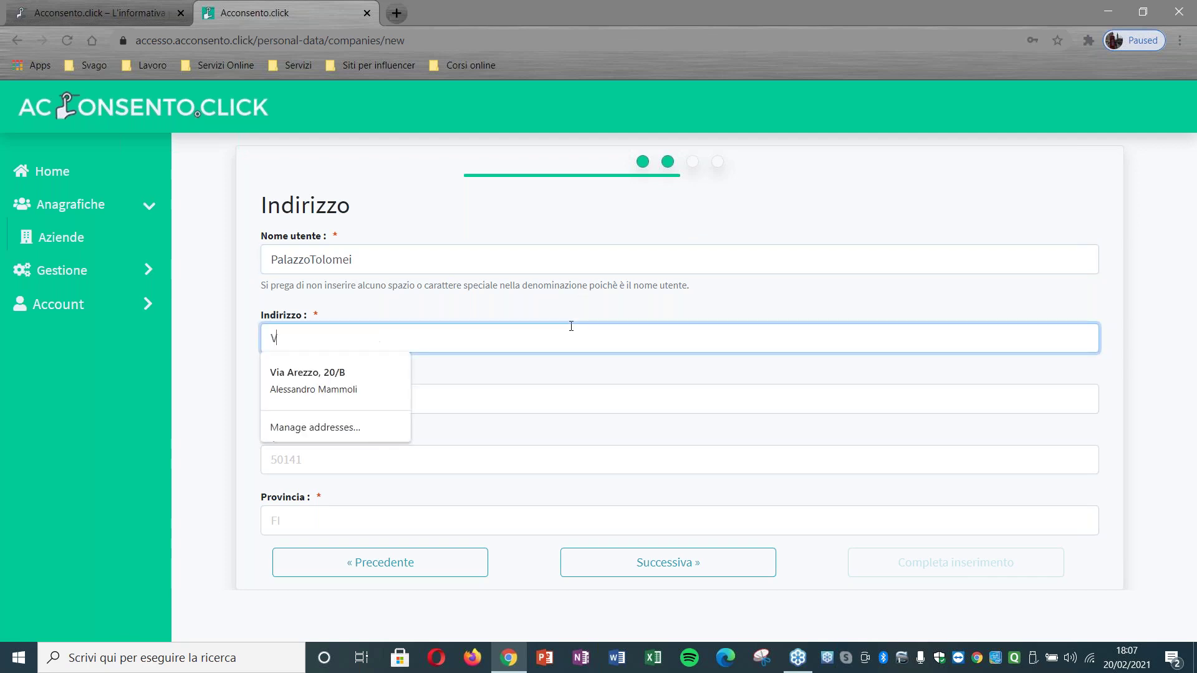
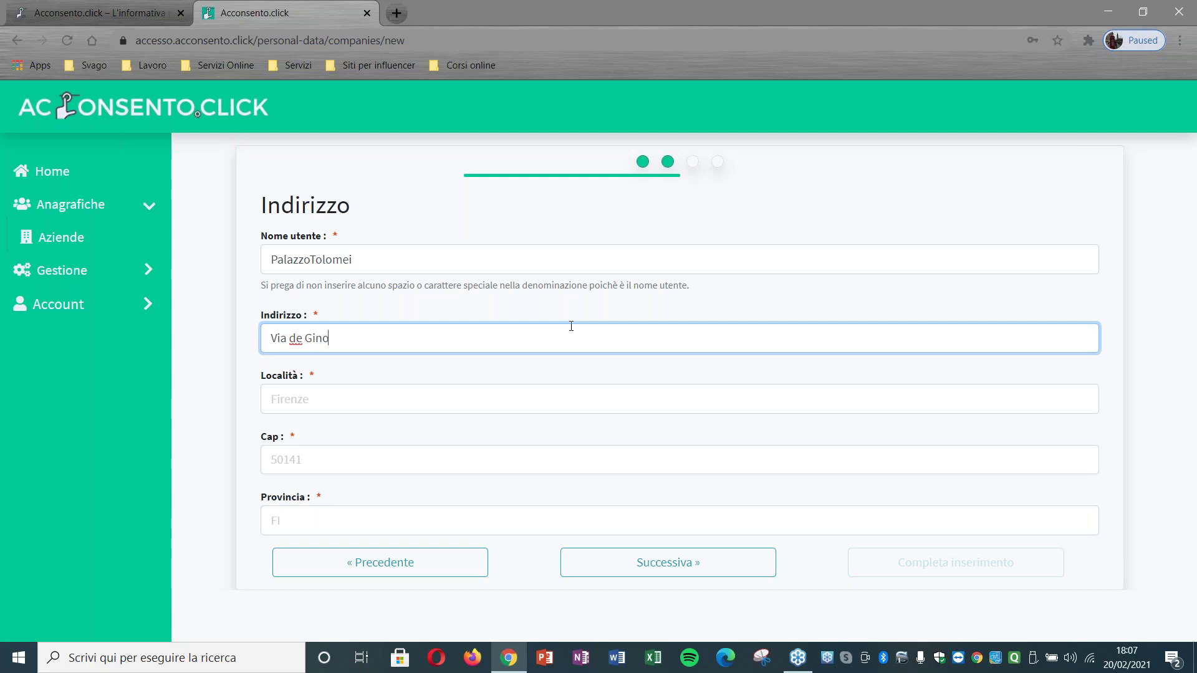
Step: Set town Firenze, Cap 50123 and province FI, then advance to Fatturazione
click(525, 386)
text(Firenze)
click(446, 447)
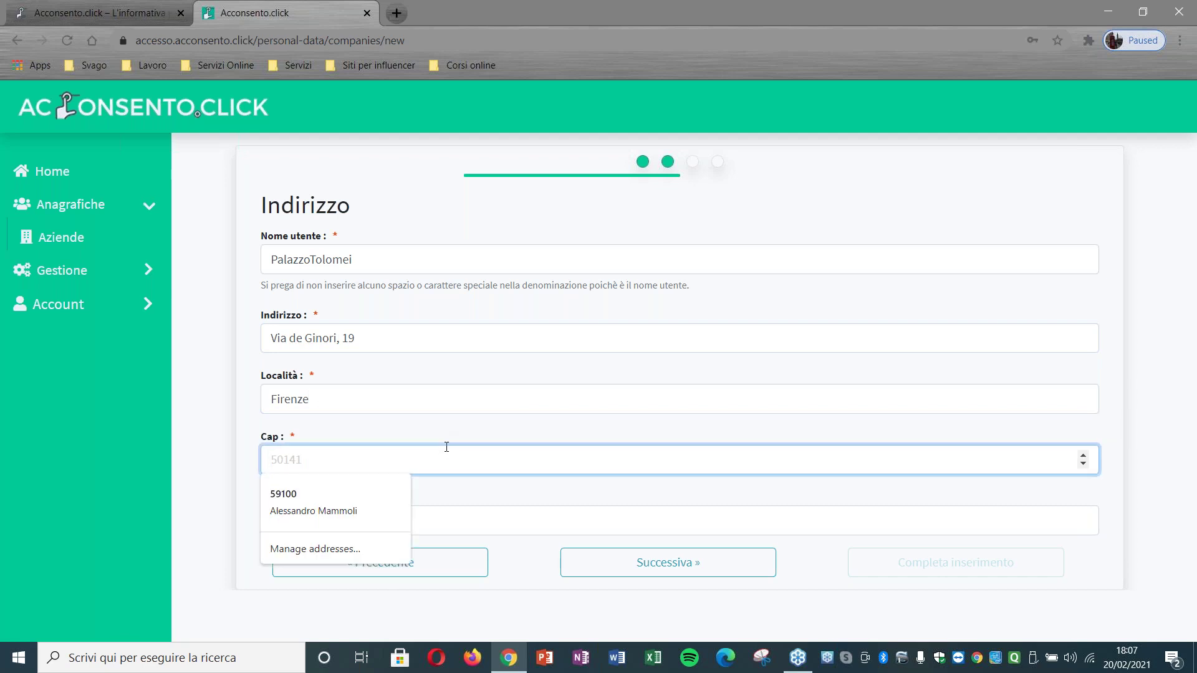
text(50123)
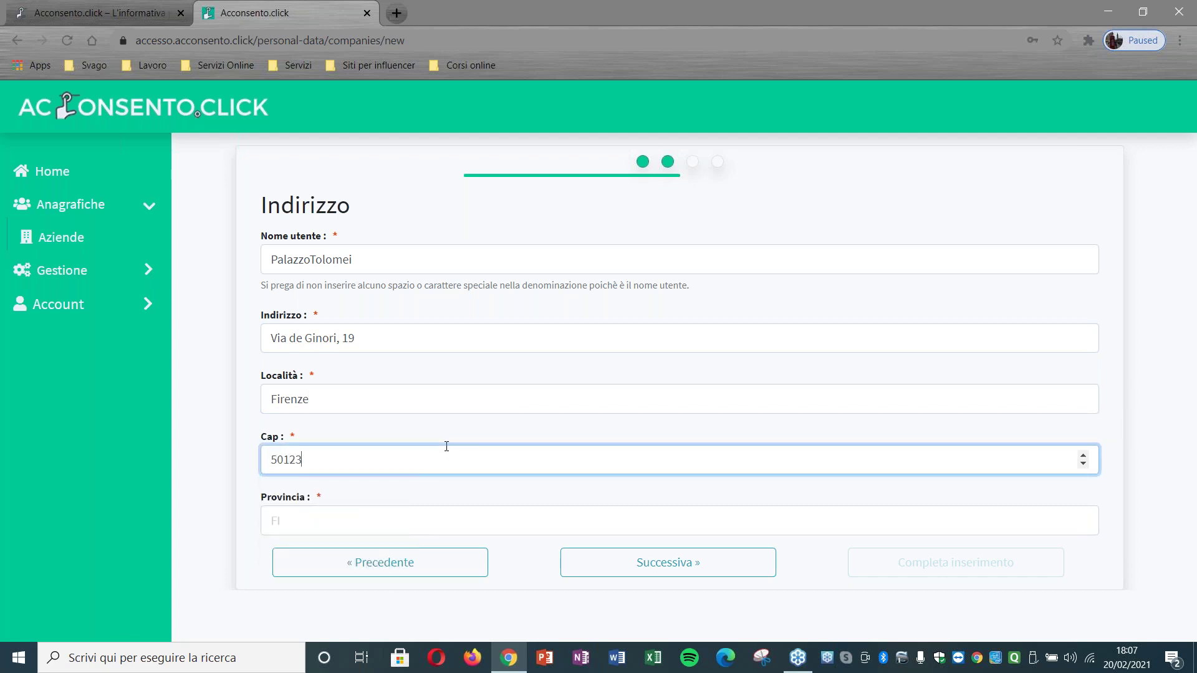
click(512, 522)
text(FI)
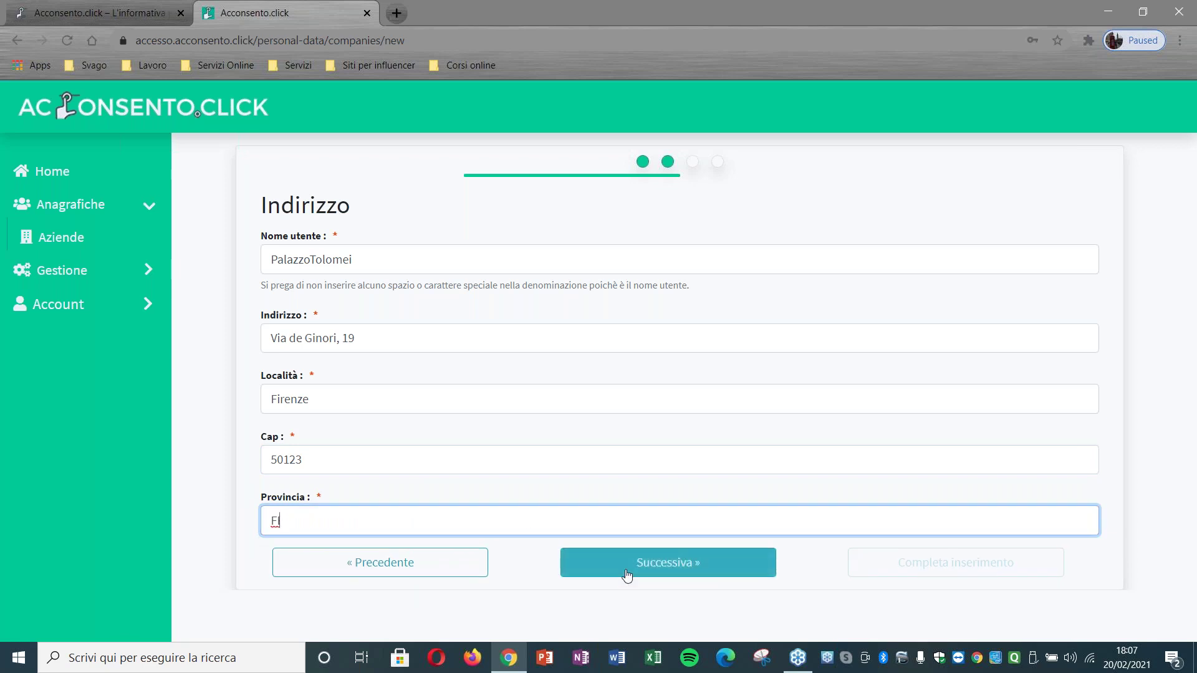
click(625, 568)
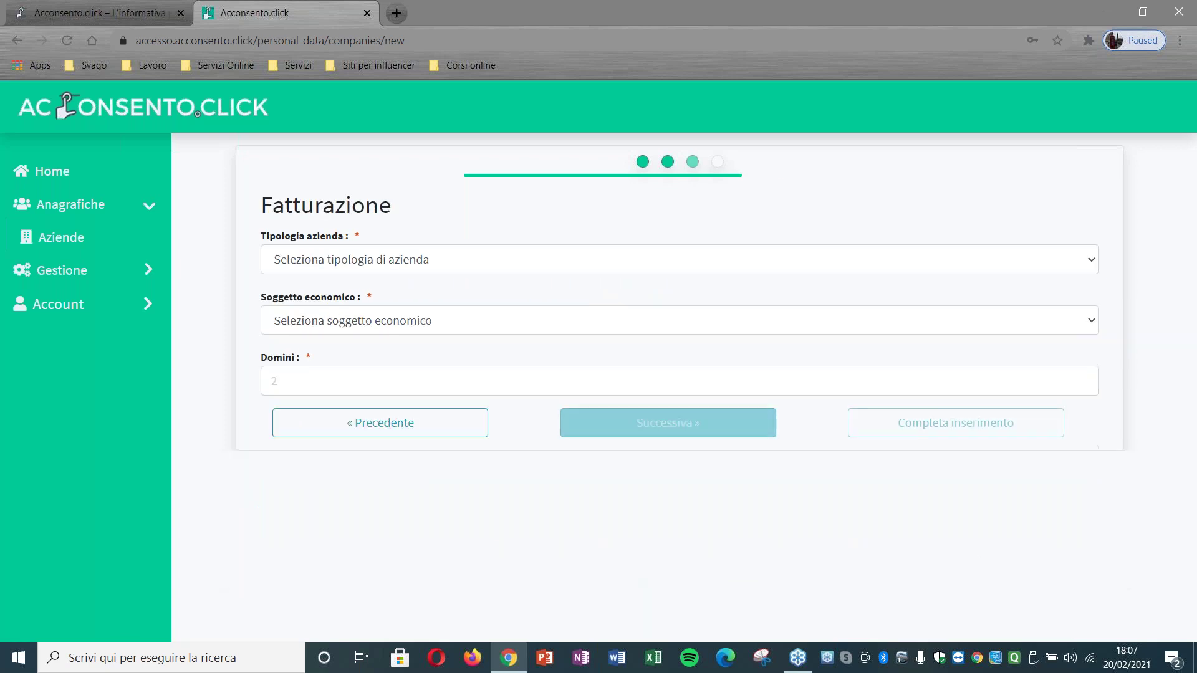
Step: Set Tipologia azienda to Azienda, Soggetto economico to Privato, and Domini to 1
click(462, 255)
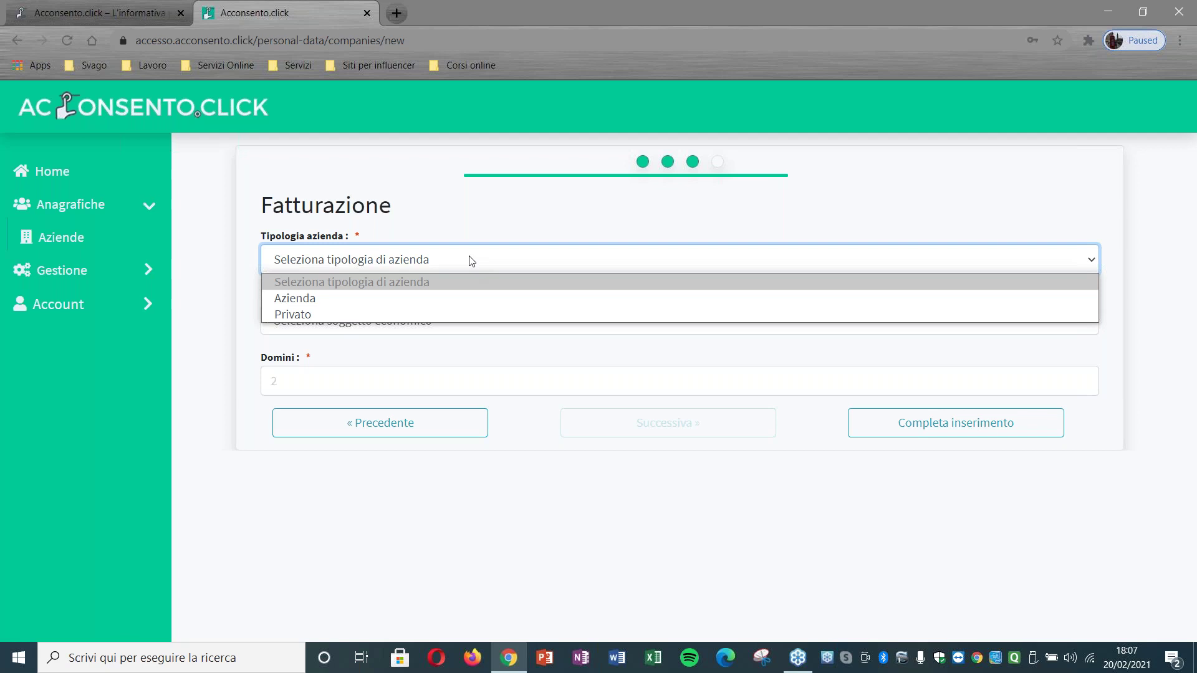
click(465, 306)
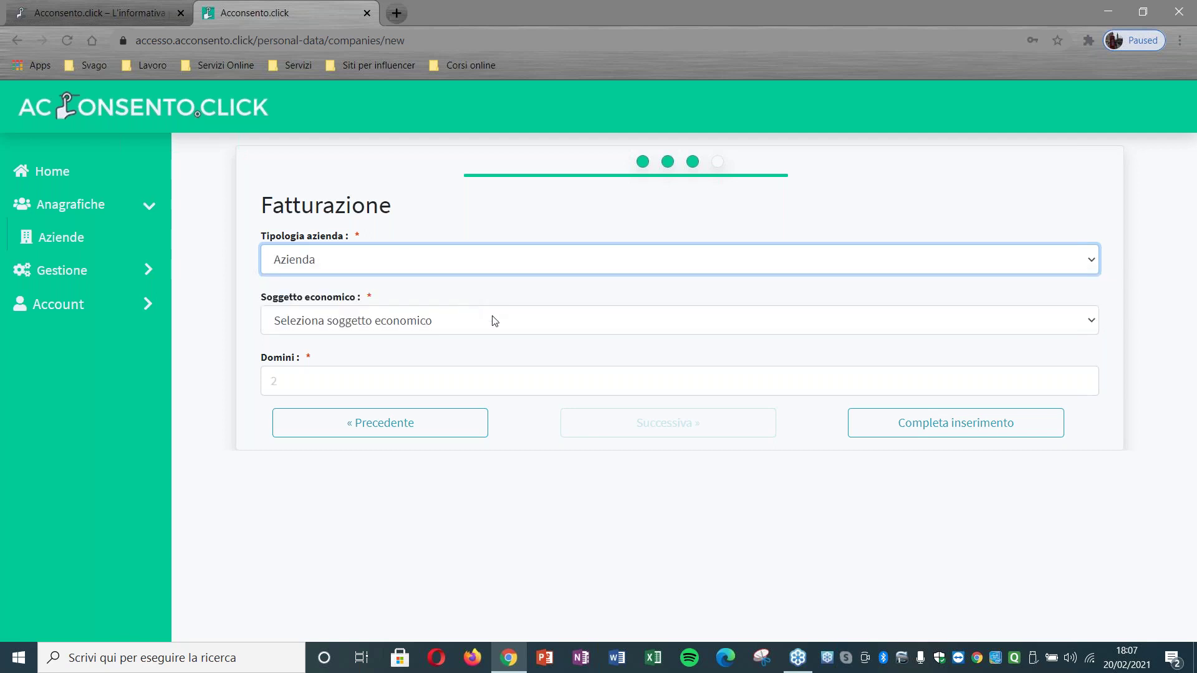
click(490, 324)
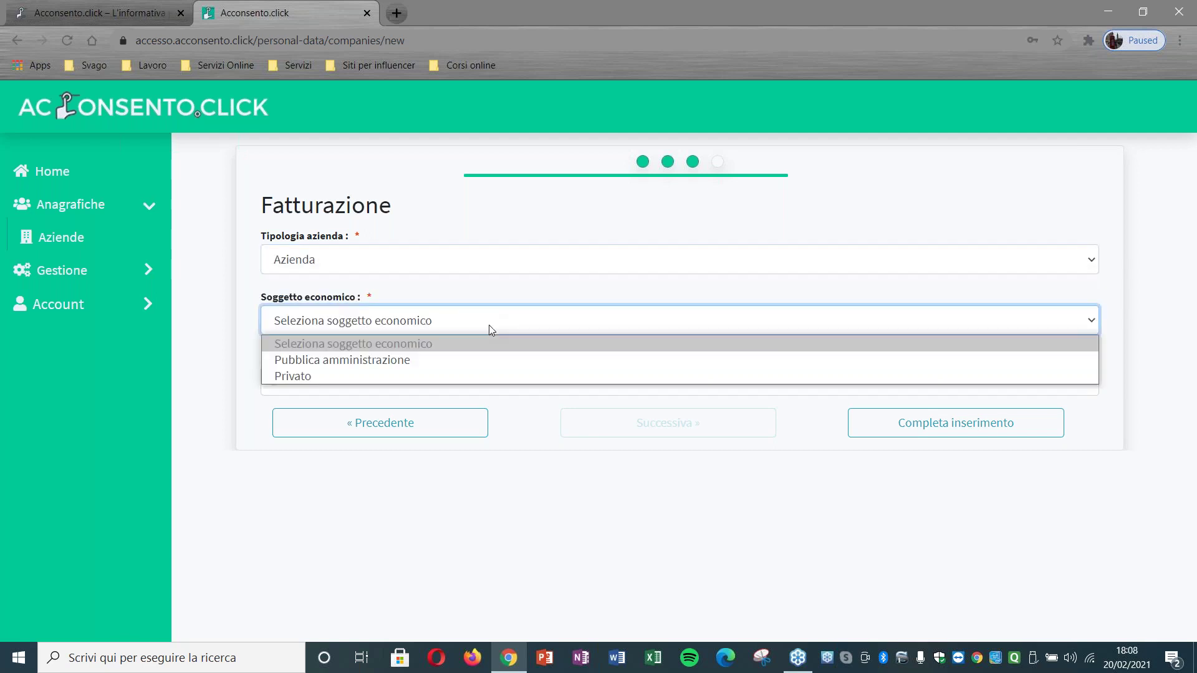
click(488, 376)
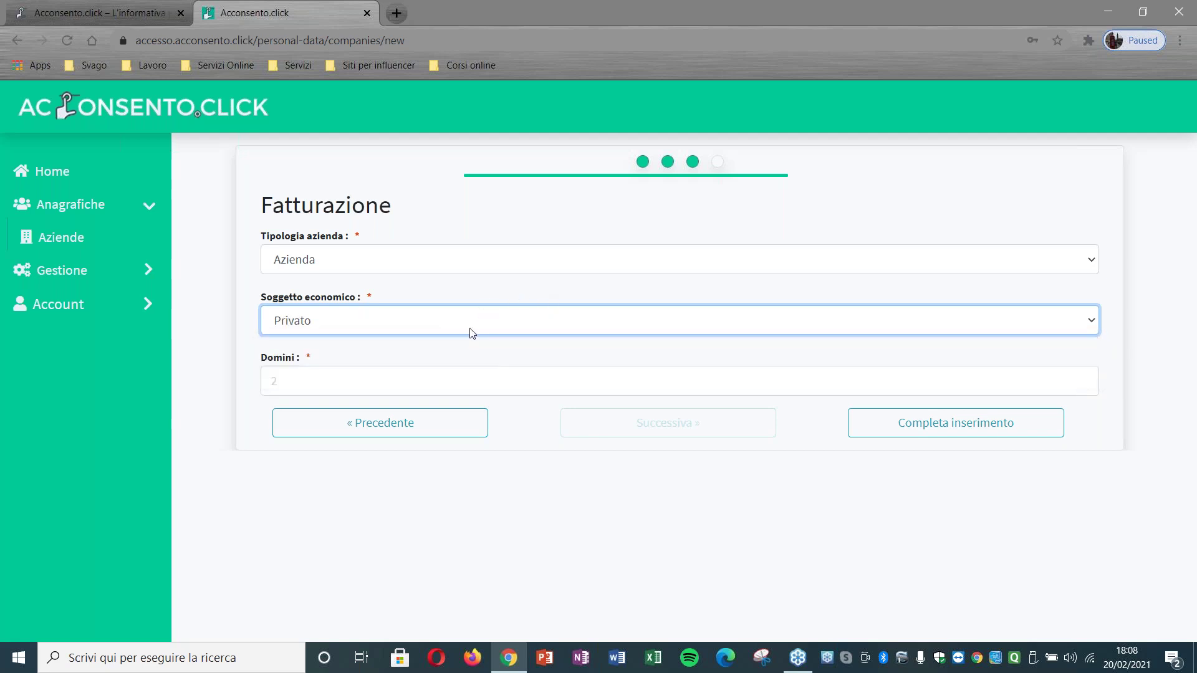
click(444, 378)
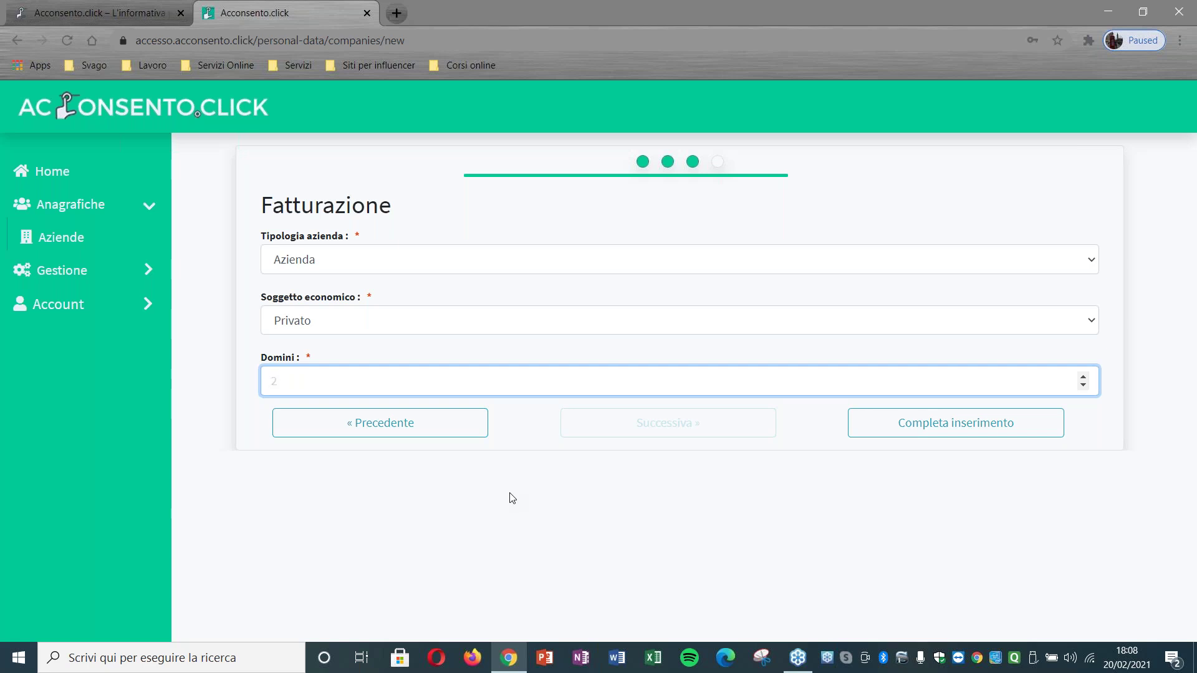
text(1)
Step: Complete the company registration and expand PalazzoTolomei's details from the companies list
click(935, 428)
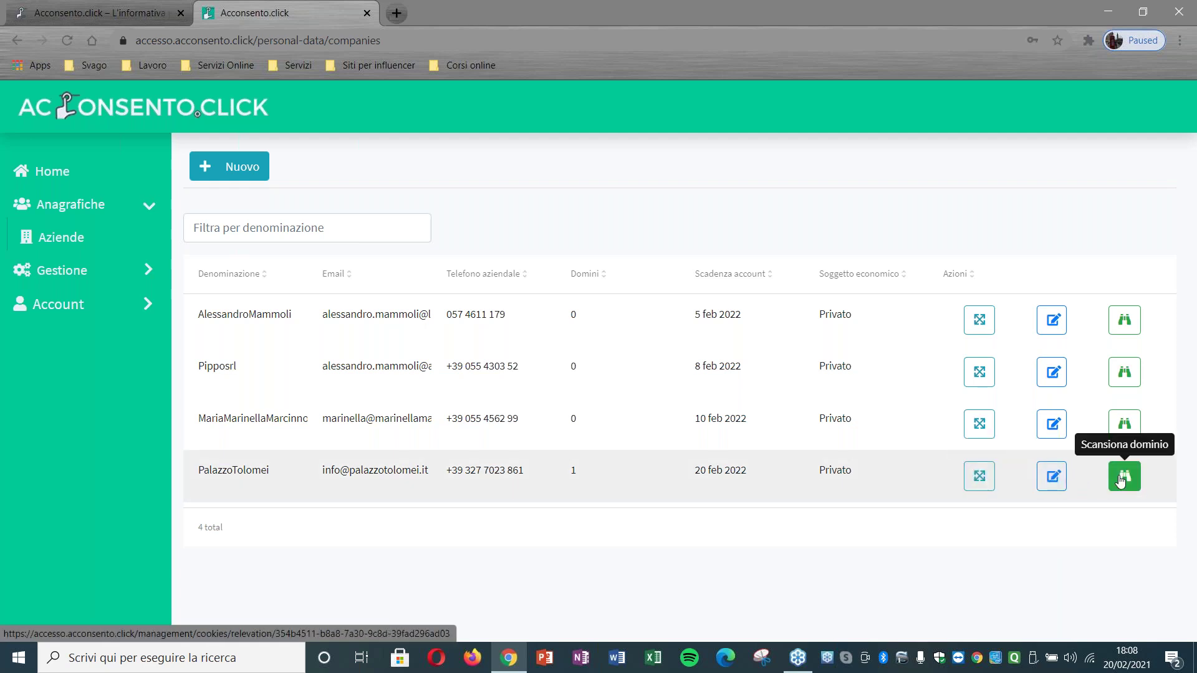
click(979, 476)
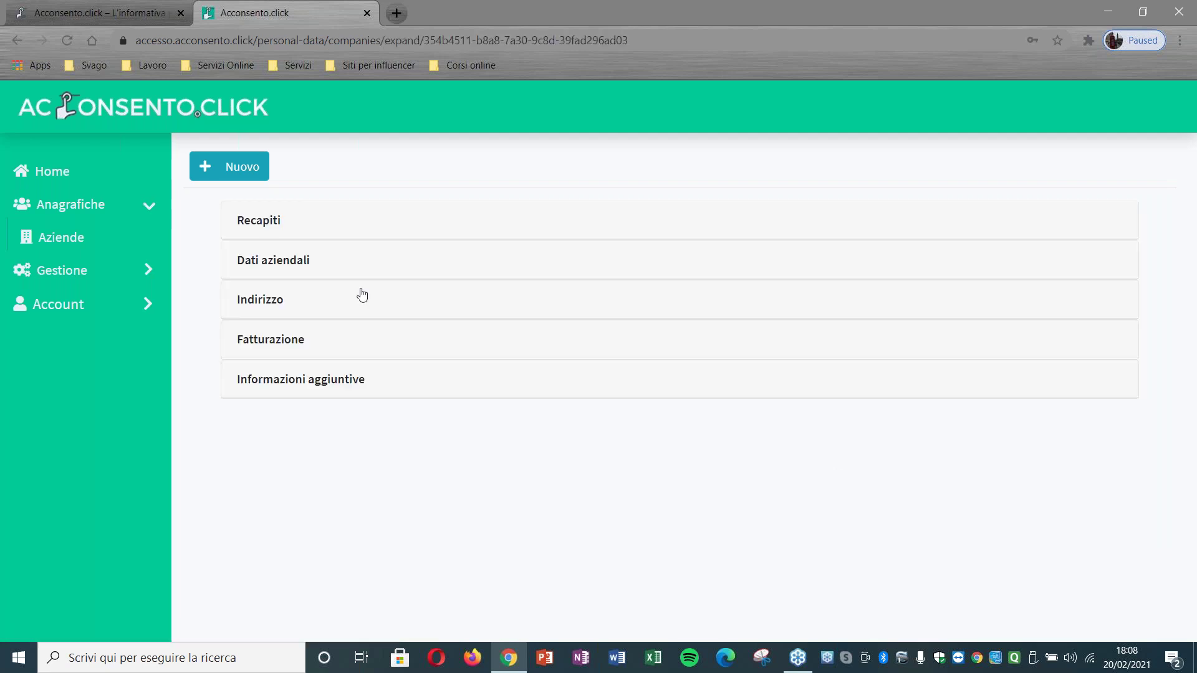
click(296, 230)
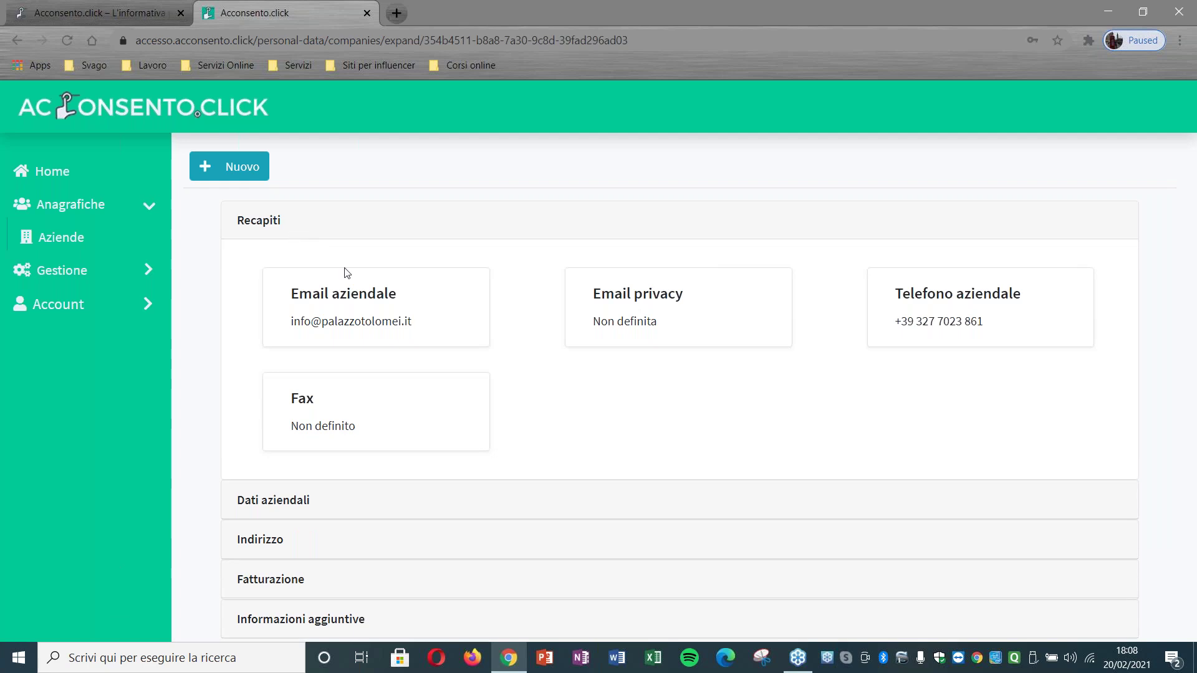
click(310, 501)
click(303, 444)
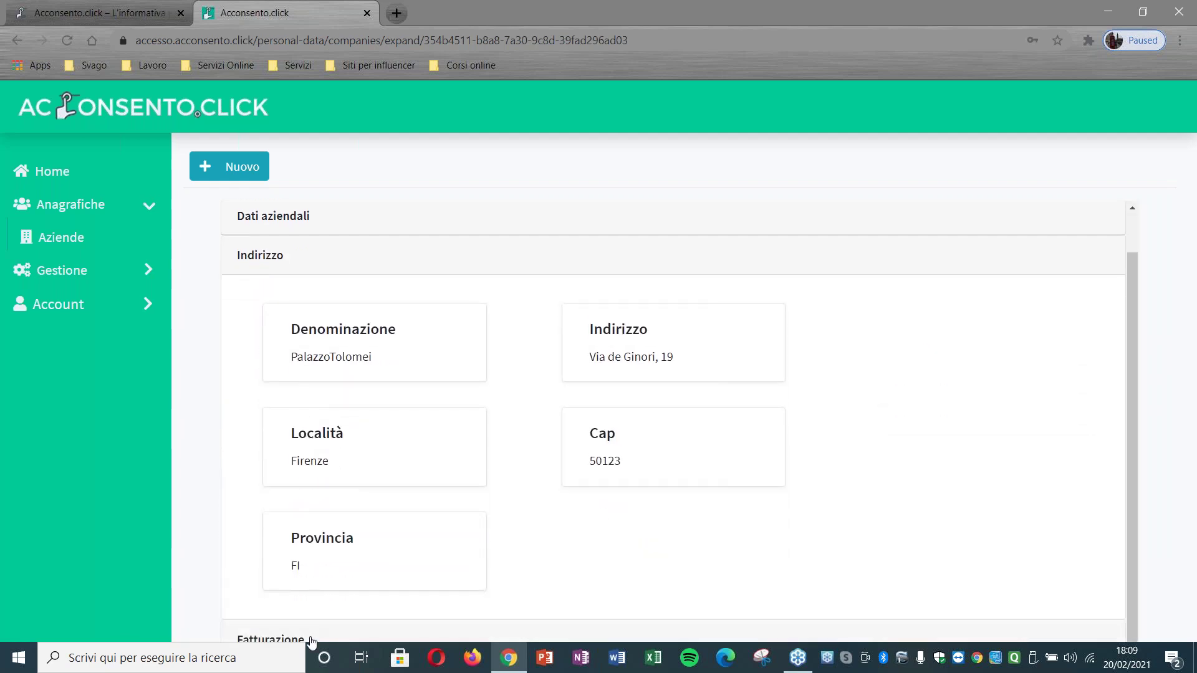
click(308, 638)
scroll(501, 459, down, 2)
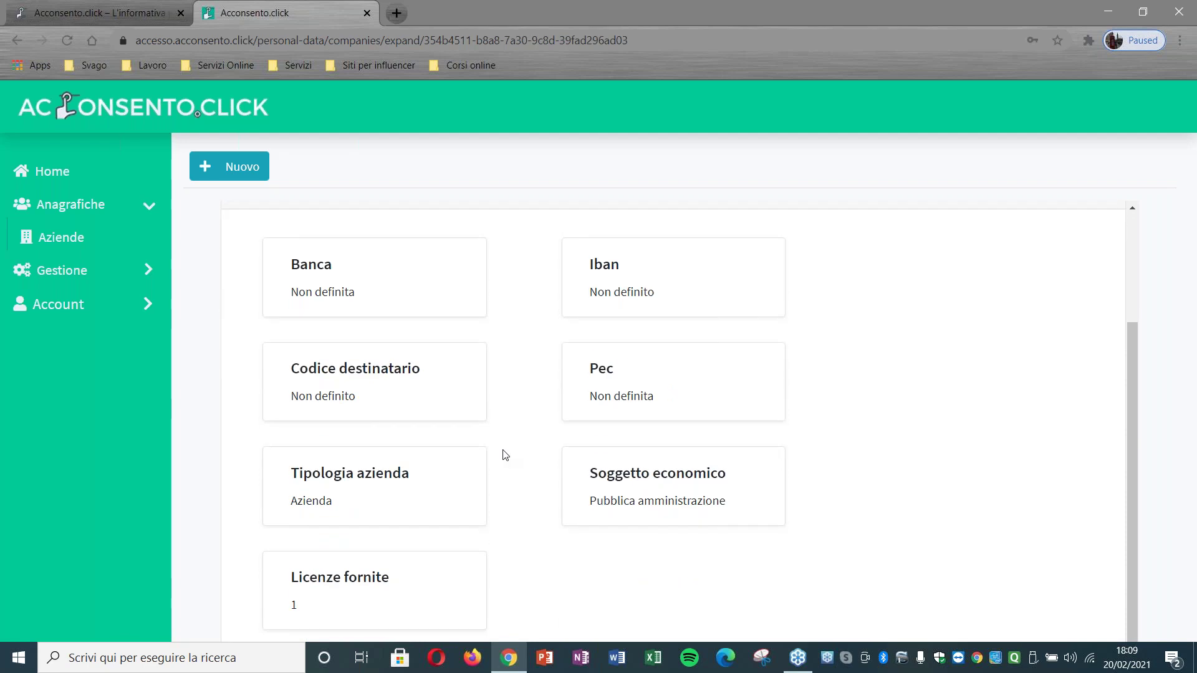
click(84, 243)
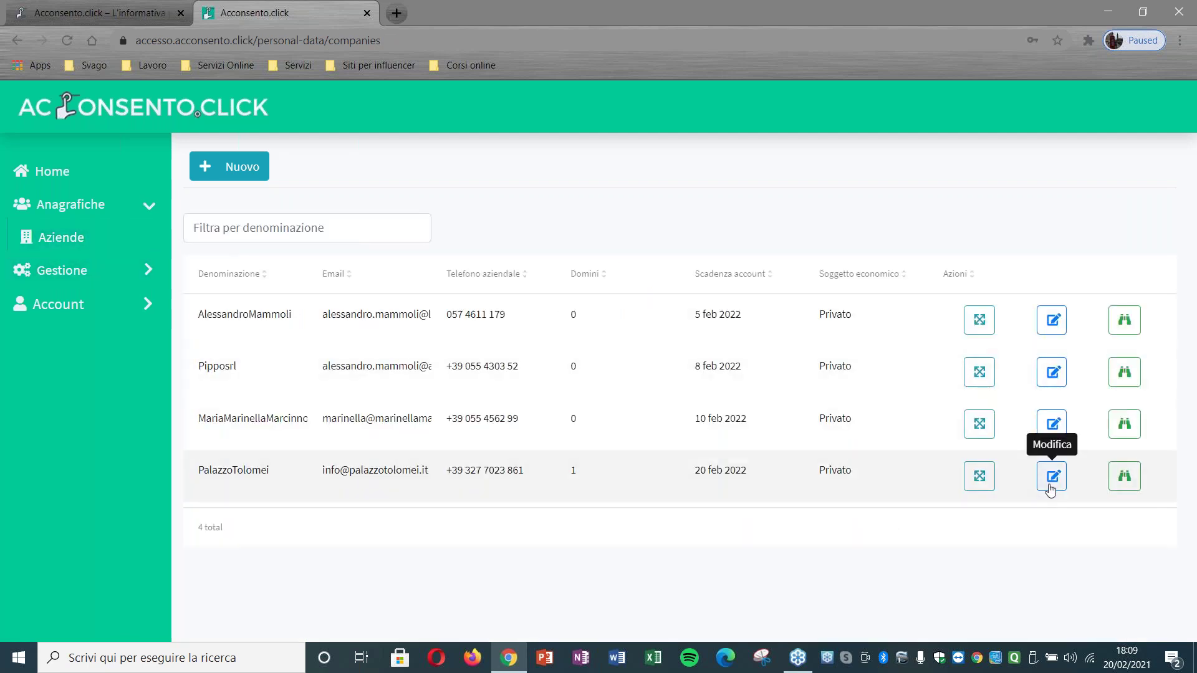
click(1051, 486)
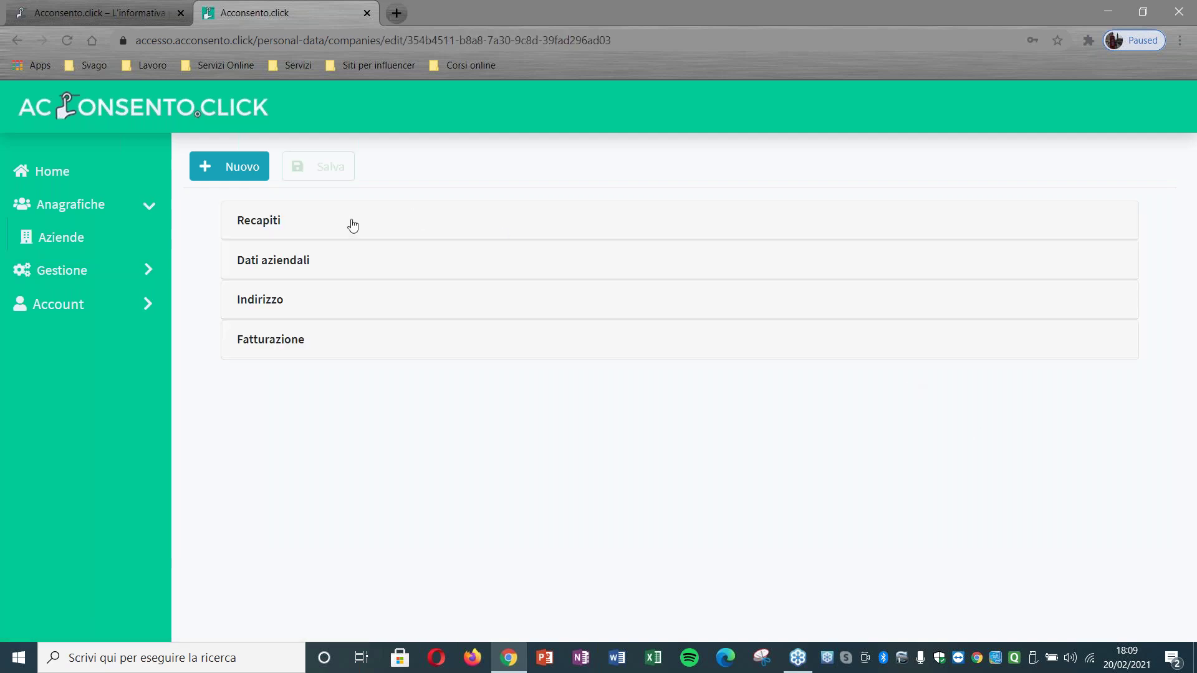
click(270, 231)
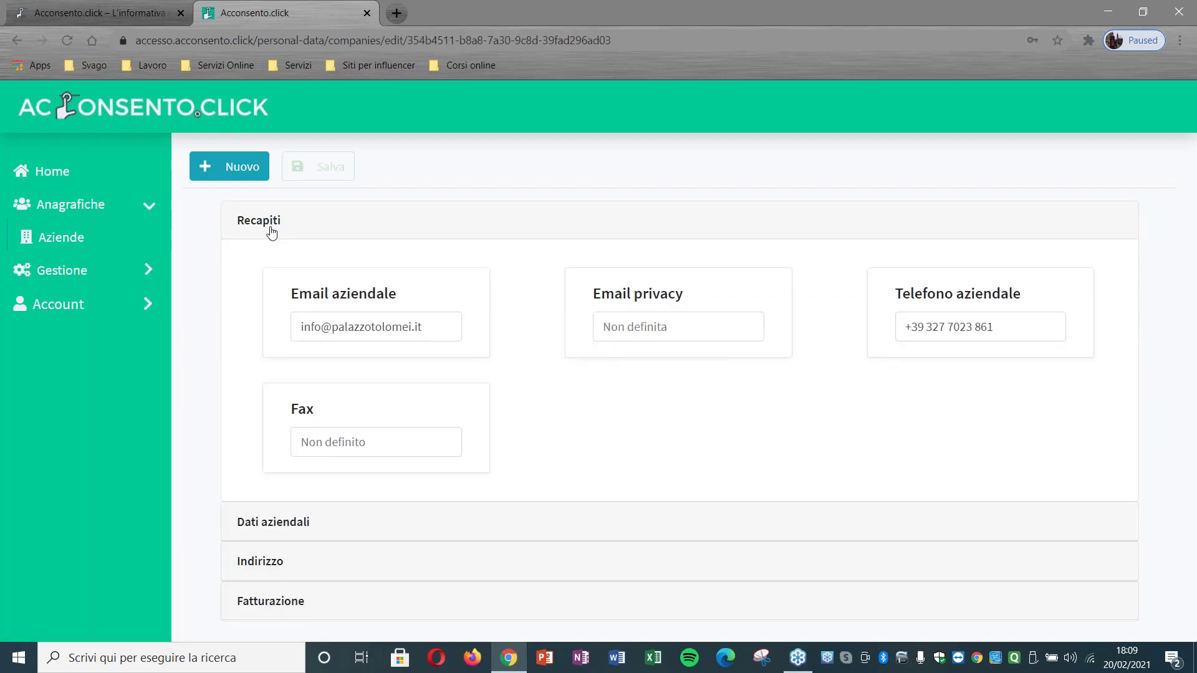
click(312, 528)
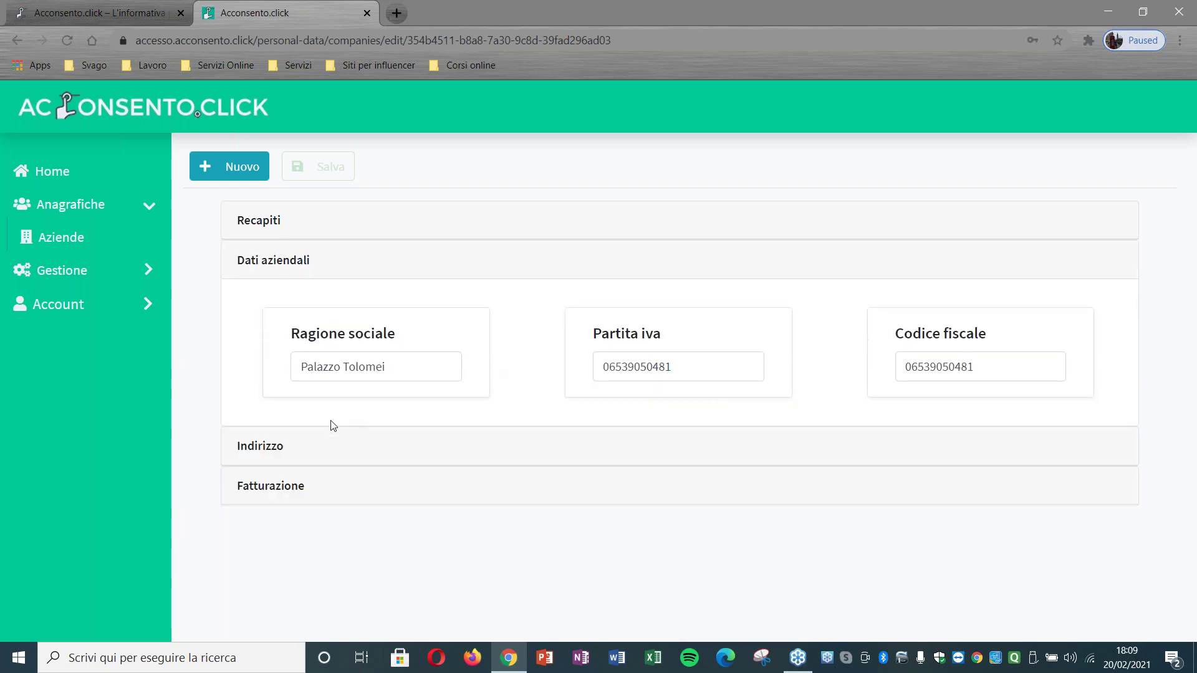
click(315, 447)
scroll(399, 393, down, 1)
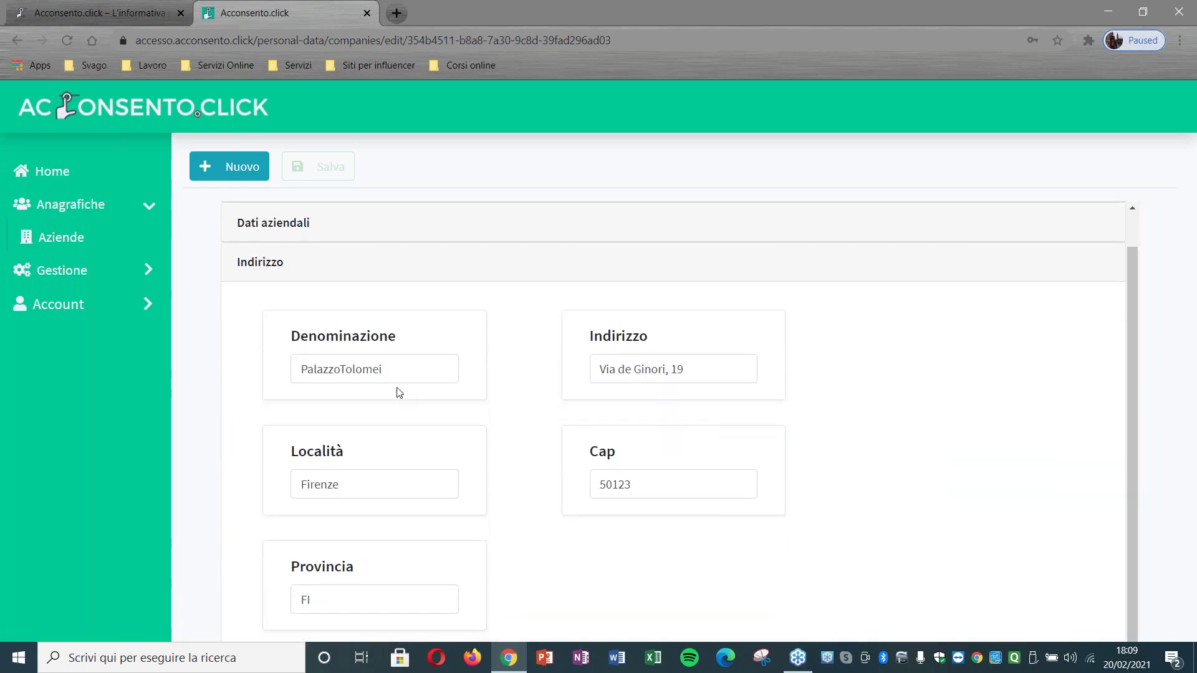
click(114, 243)
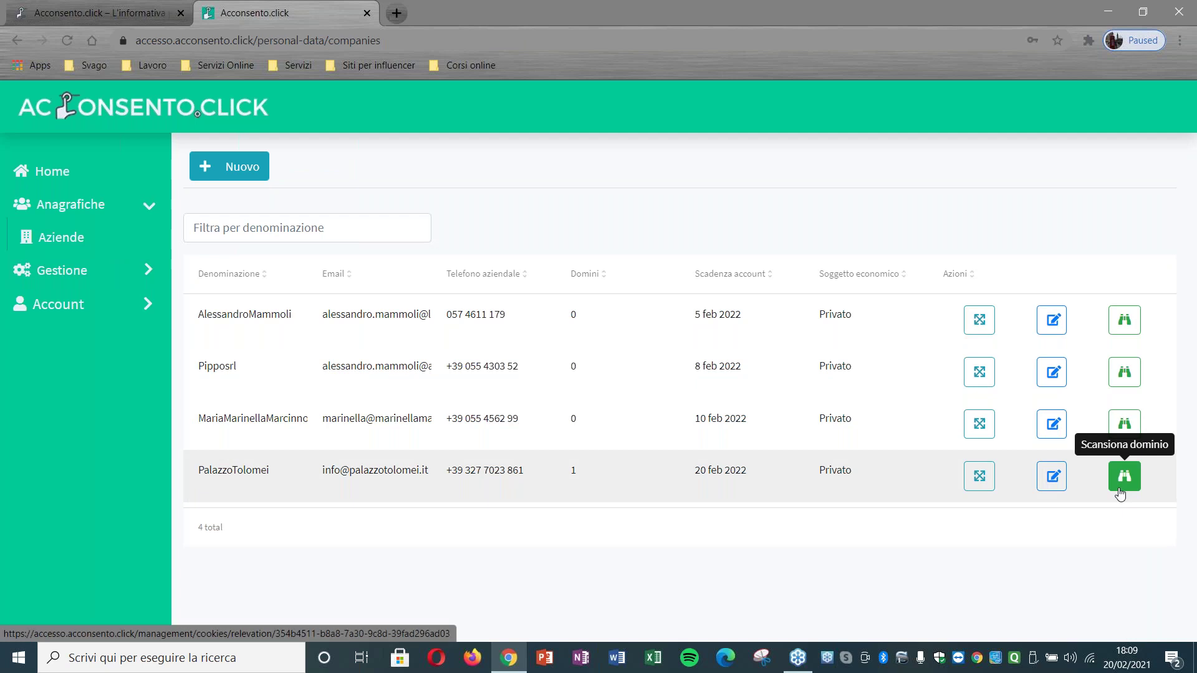
click(1122, 486)
click(678, 248)
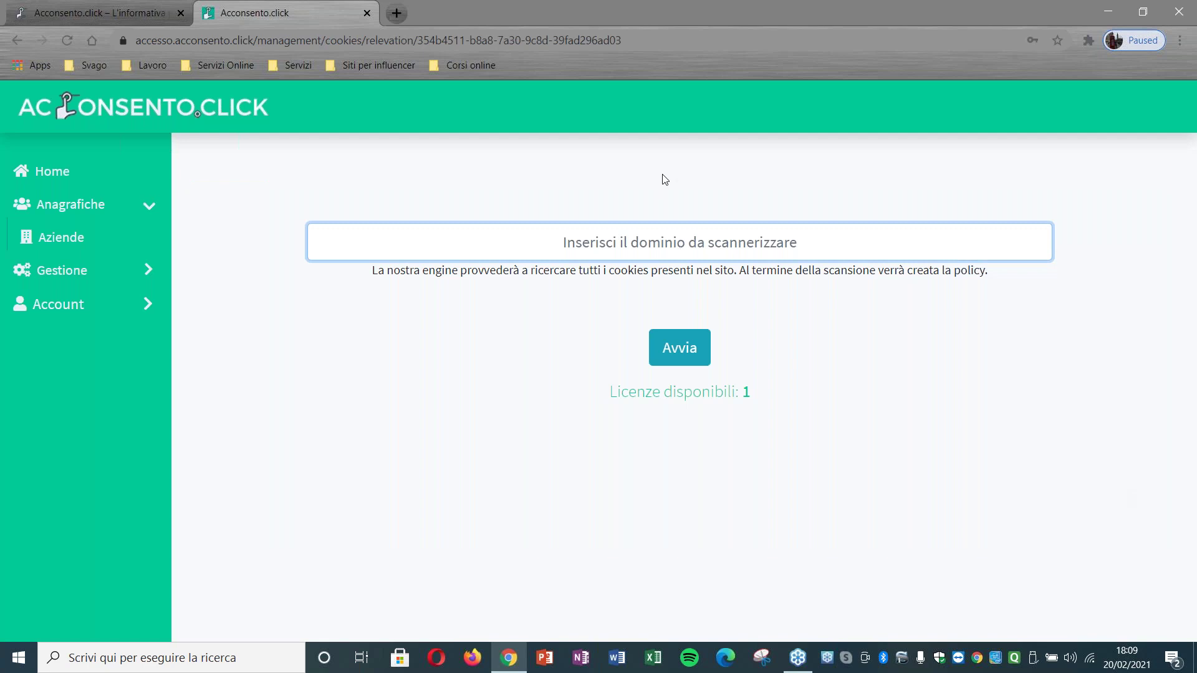
text(w)
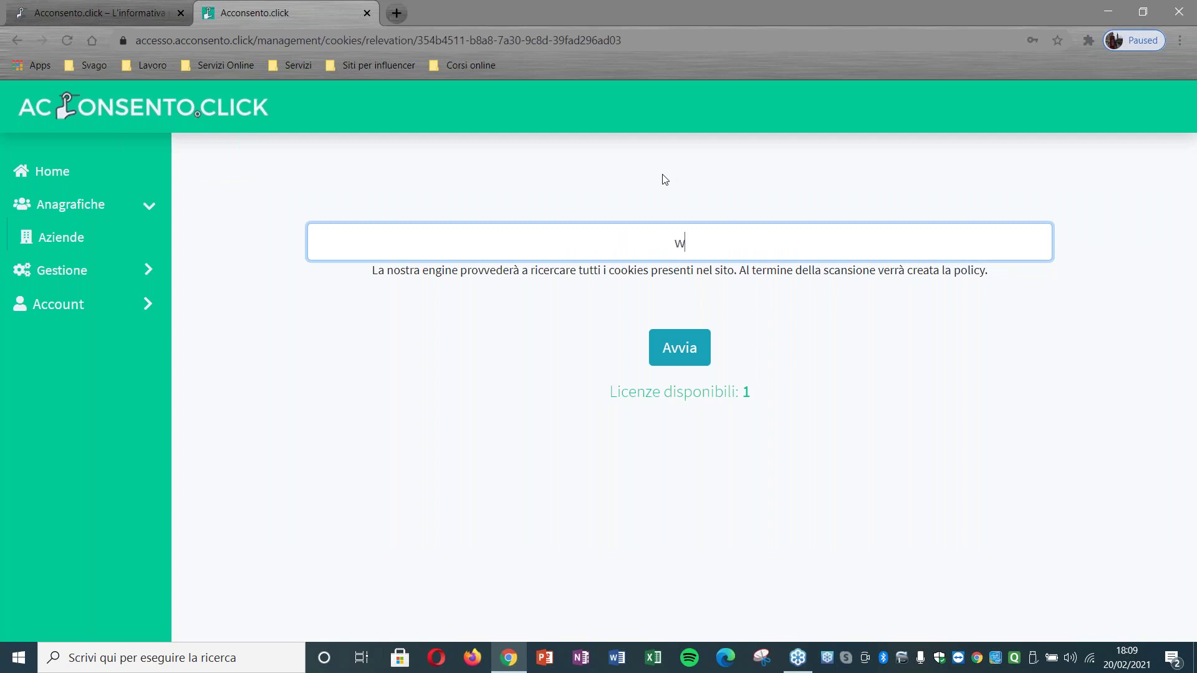
text(ww.palazzotolomei.it)
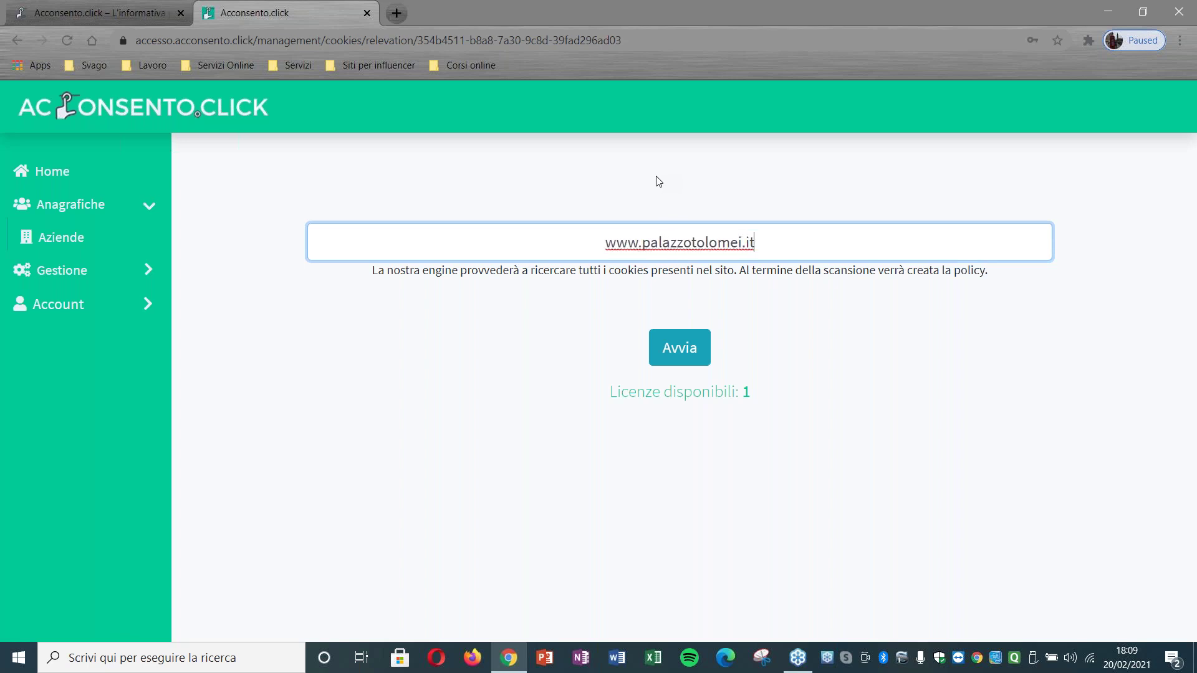
click(656, 357)
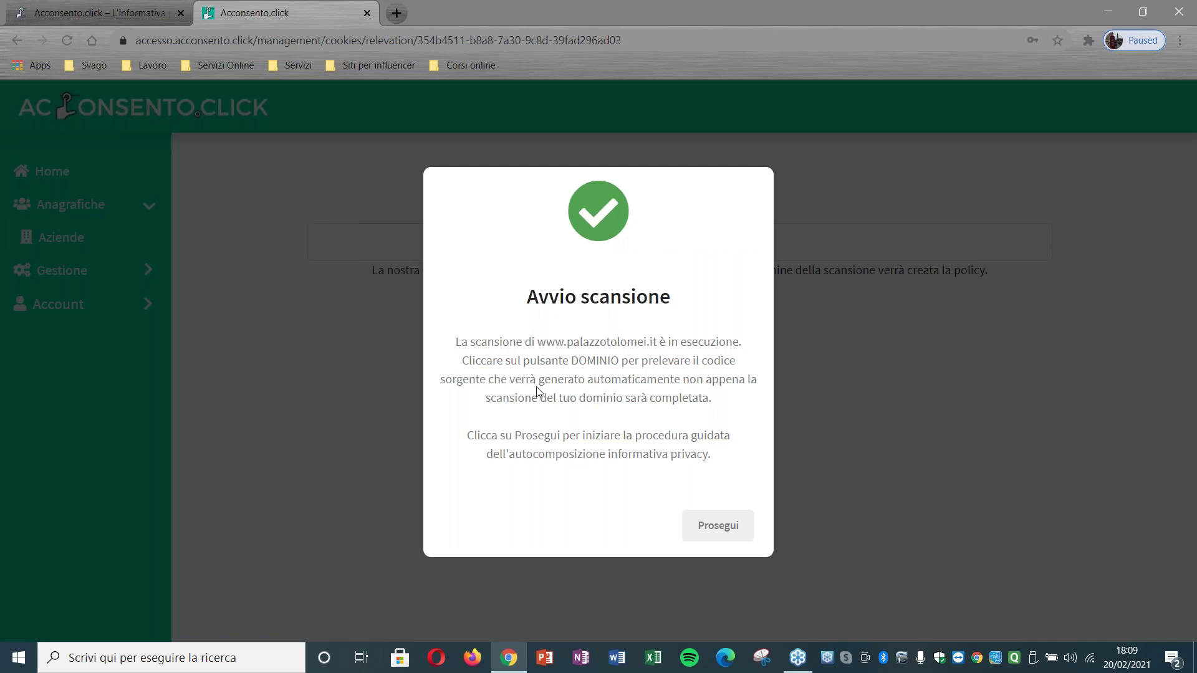
click(717, 527)
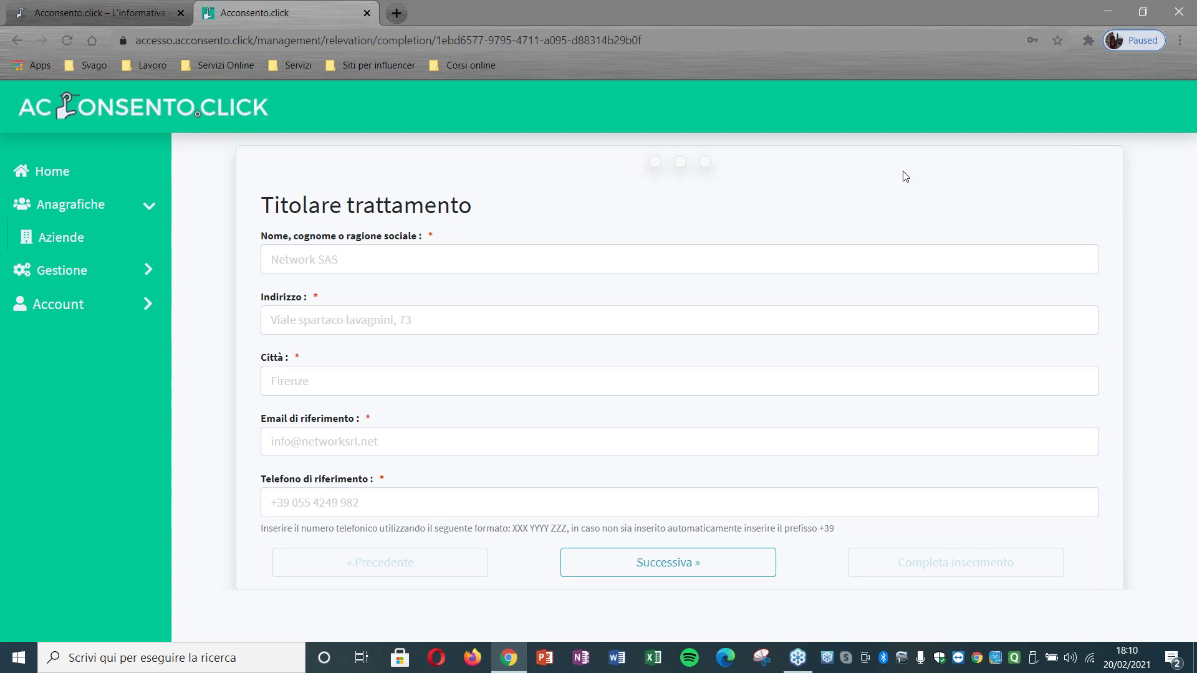
Step: Enter controller name 'Palazzo Tolomei', its street address, and city Firenze
click(683, 252)
text(Palazzo)
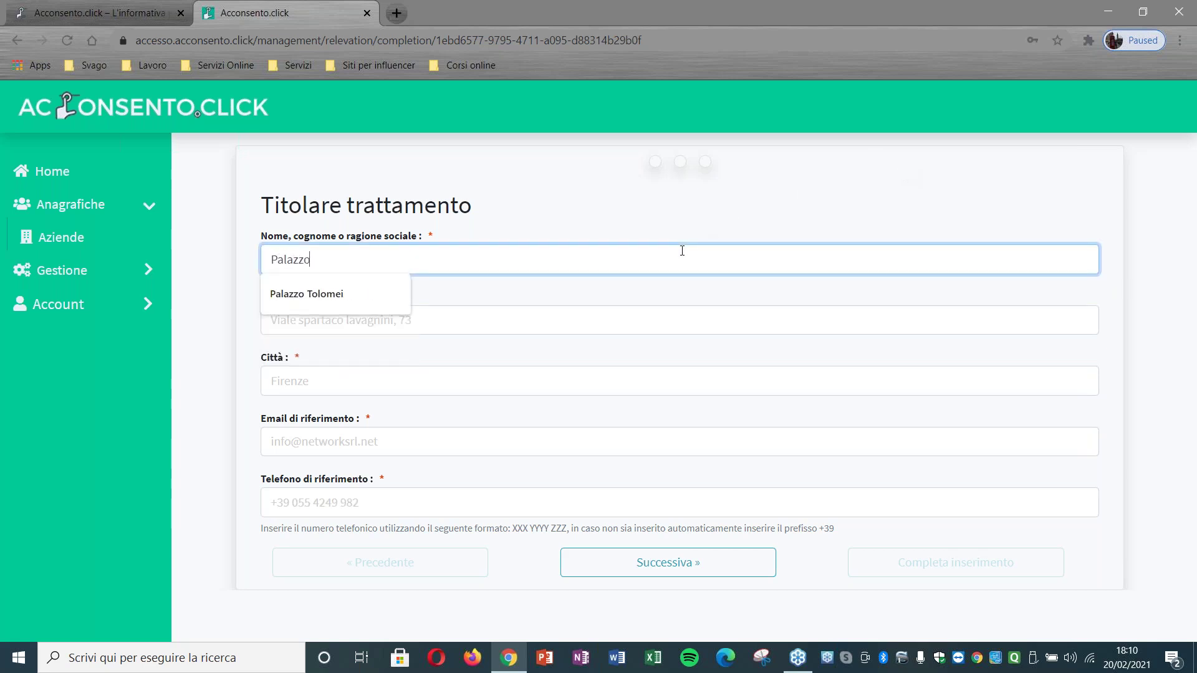
text( Tolomei)
click(573, 329)
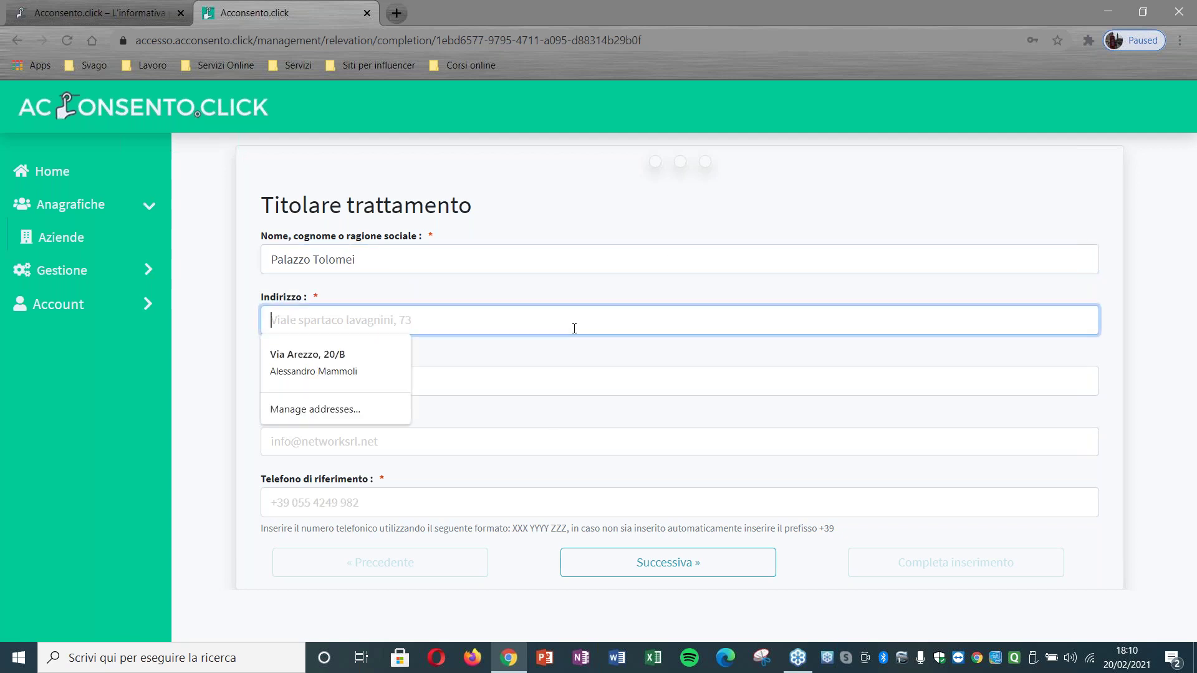
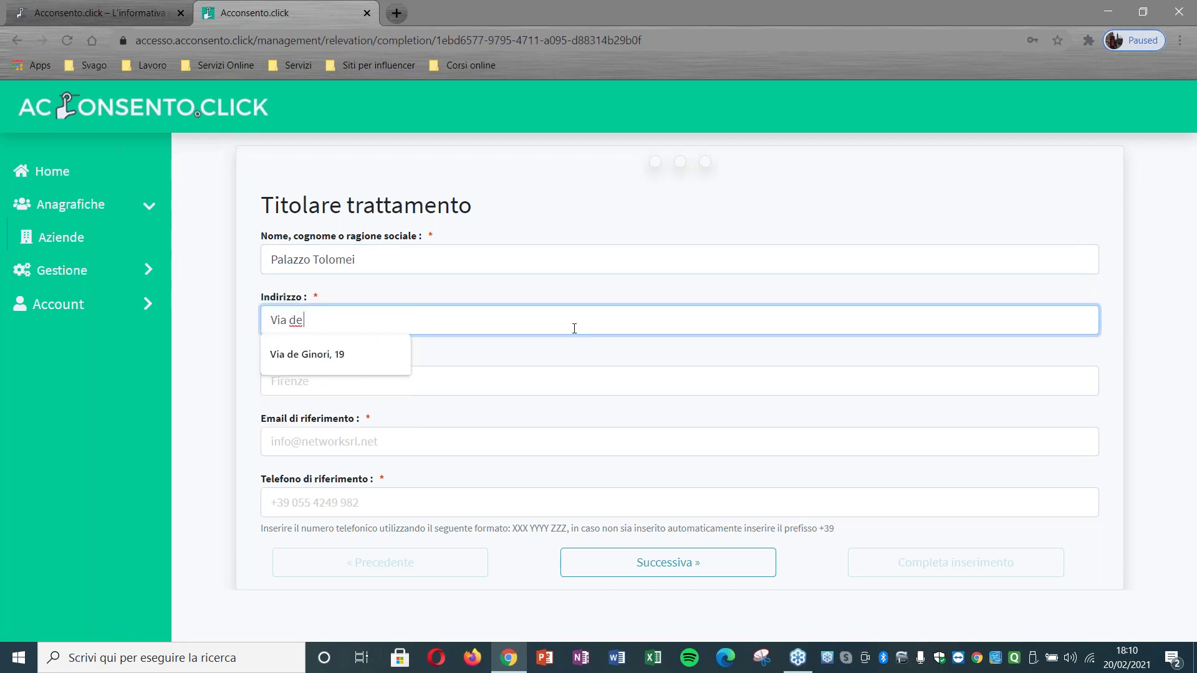
click(446, 368)
text(Firenze)
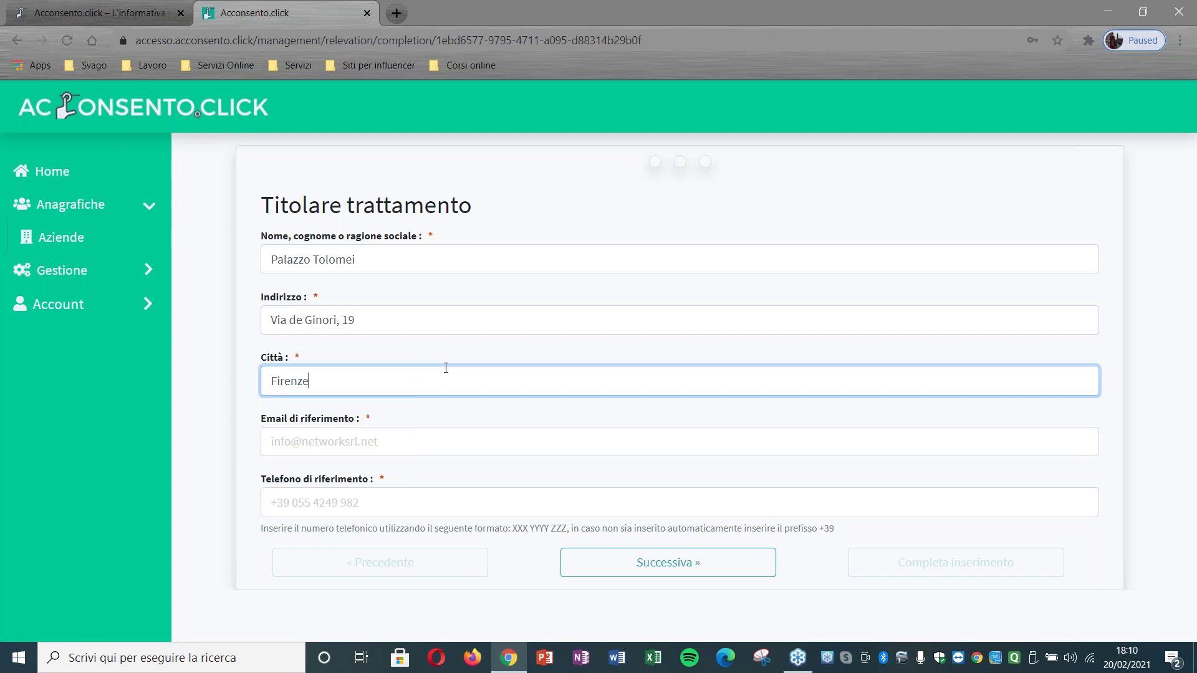
Step: Fill in the controller's contact e-mail and phone number, then advance to the DPO step
click(450, 435)
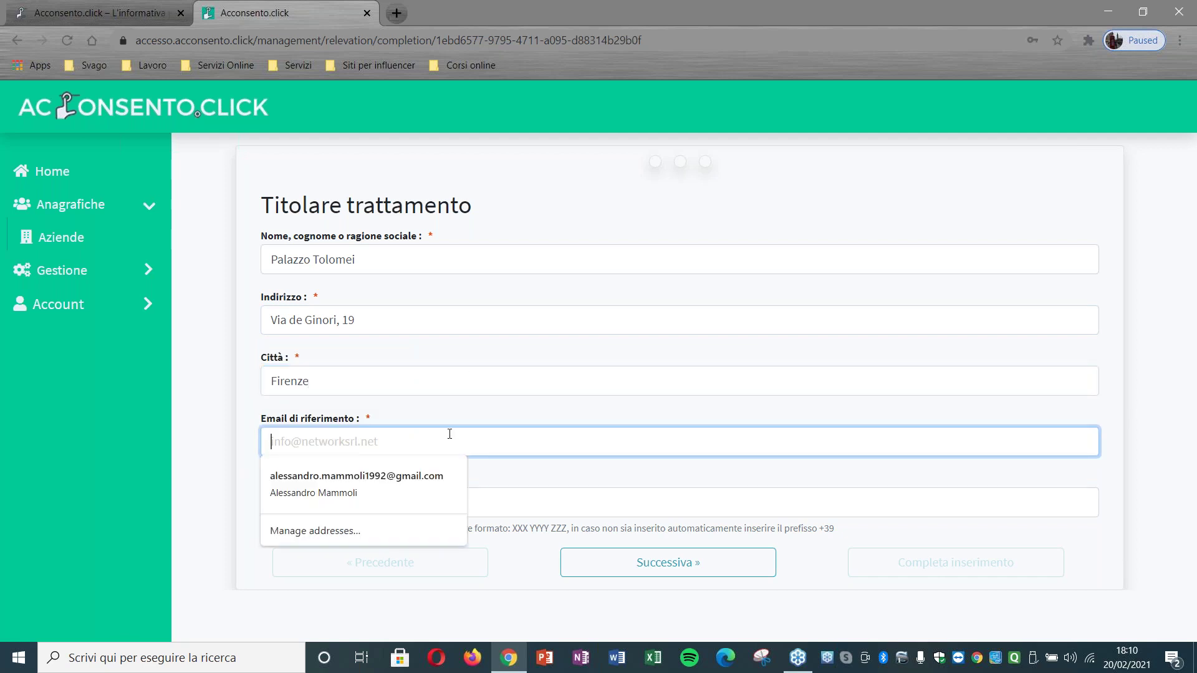
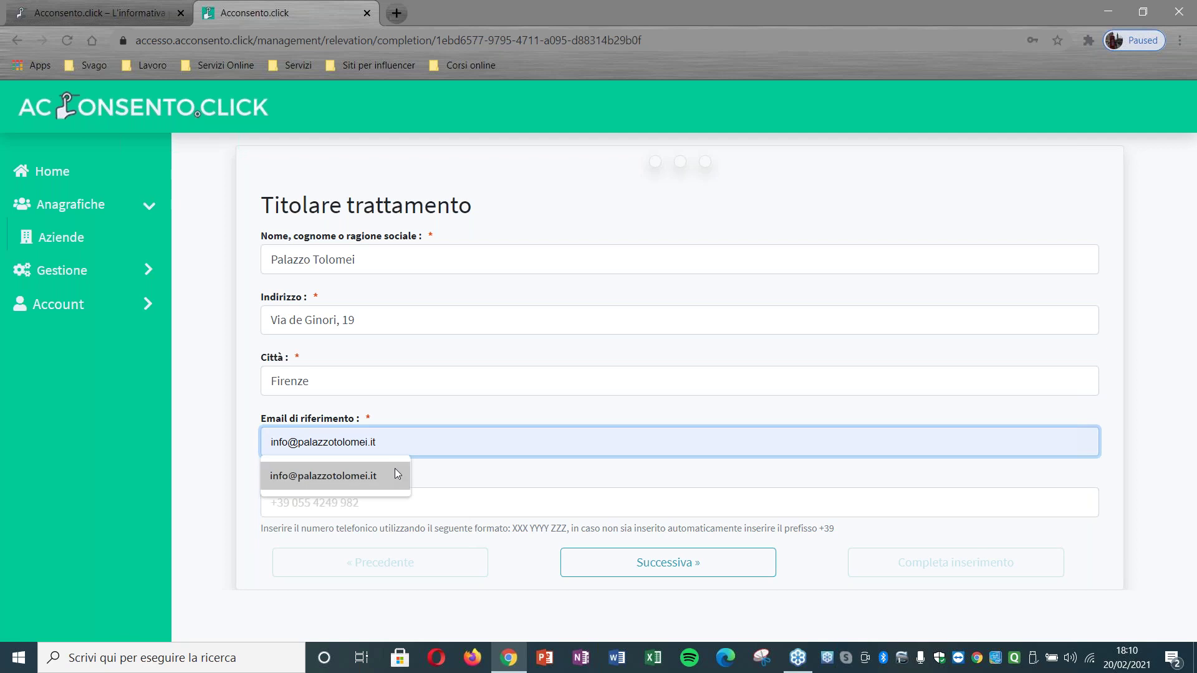
click(394, 472)
click(435, 505)
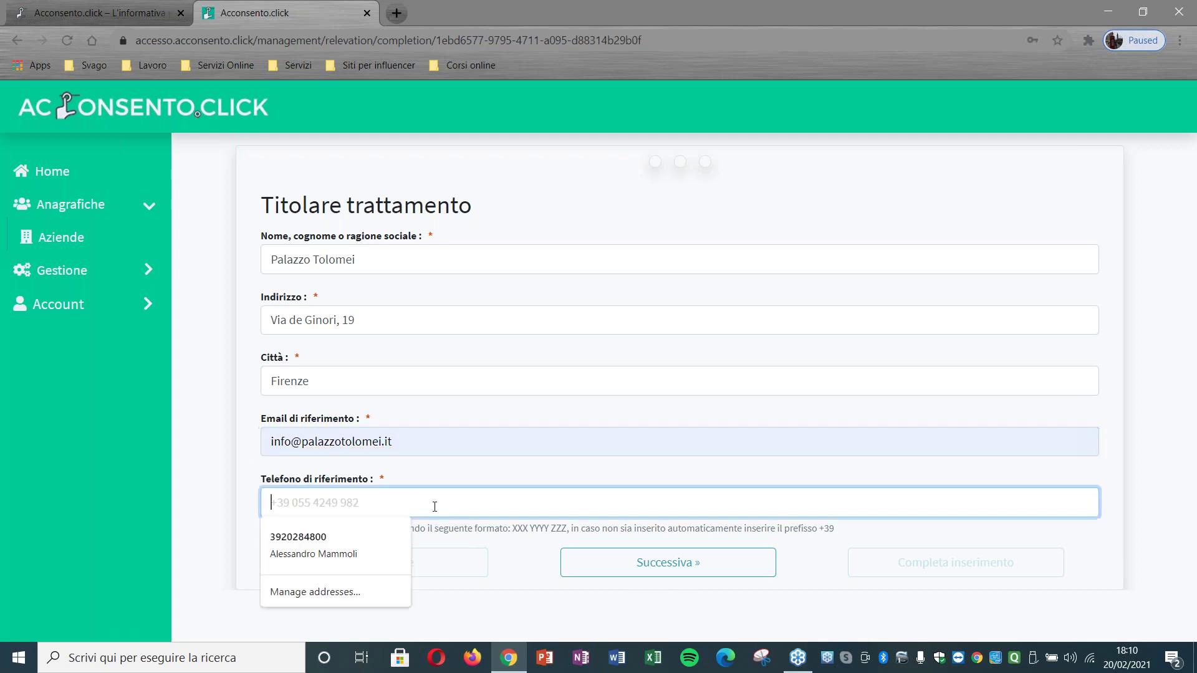
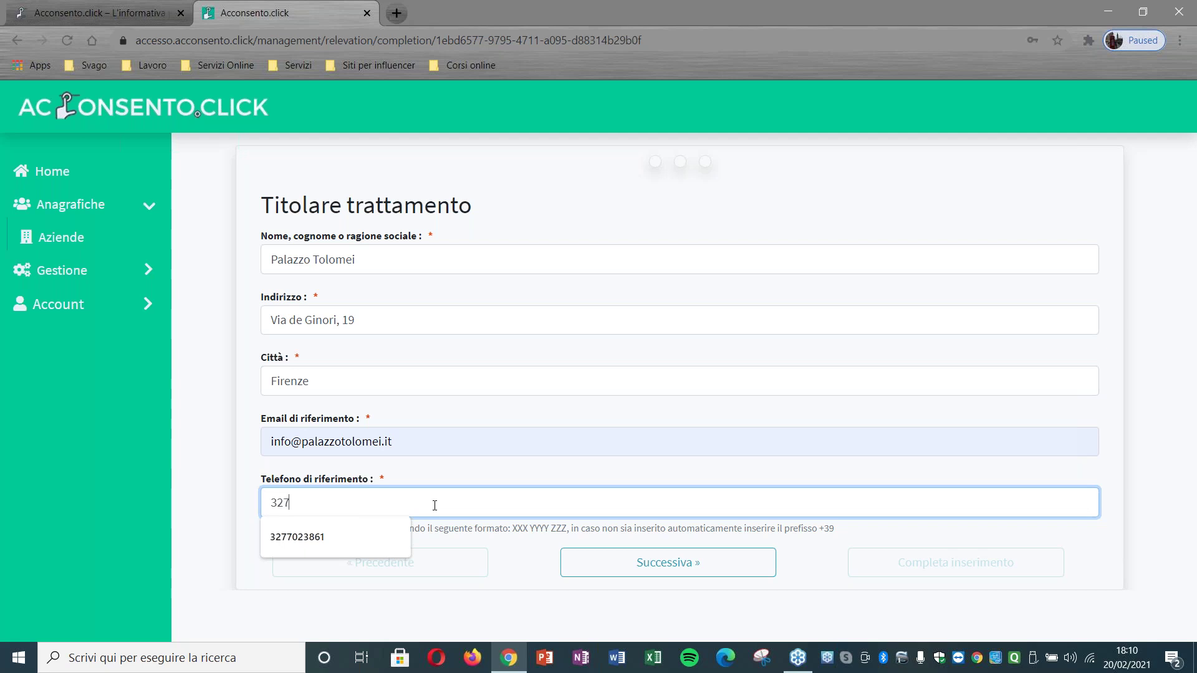
click(629, 565)
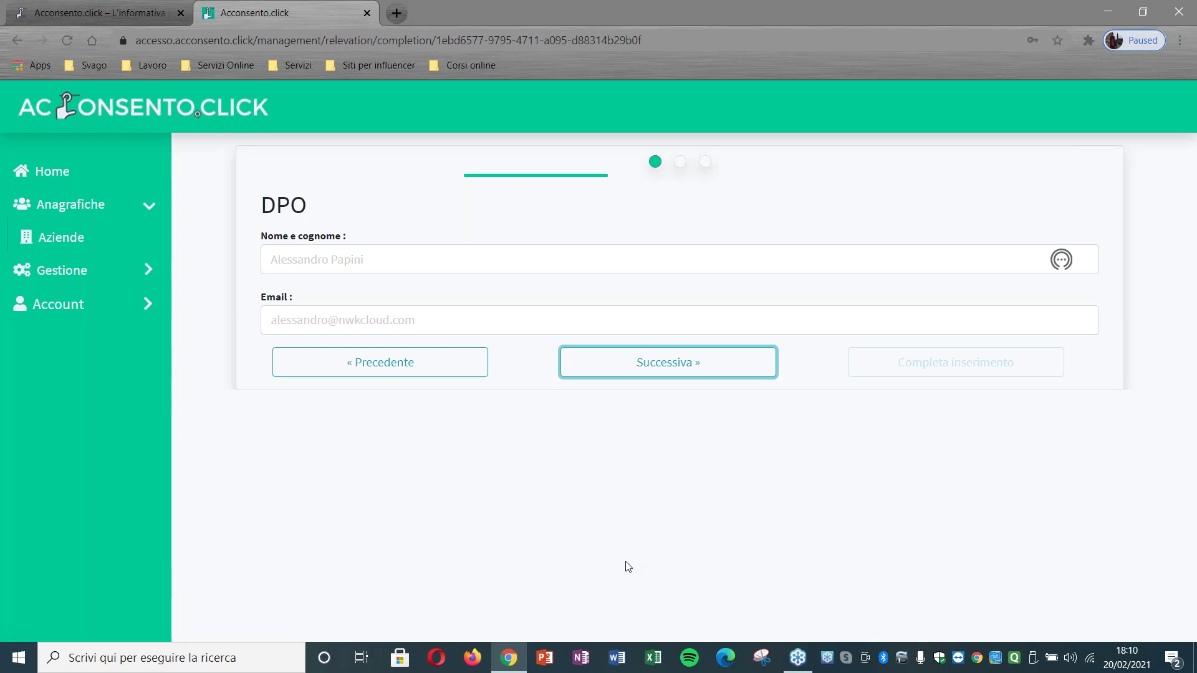
Step: Enter the DPO's full name and e-mail address, then advance to Informative
click(343, 254)
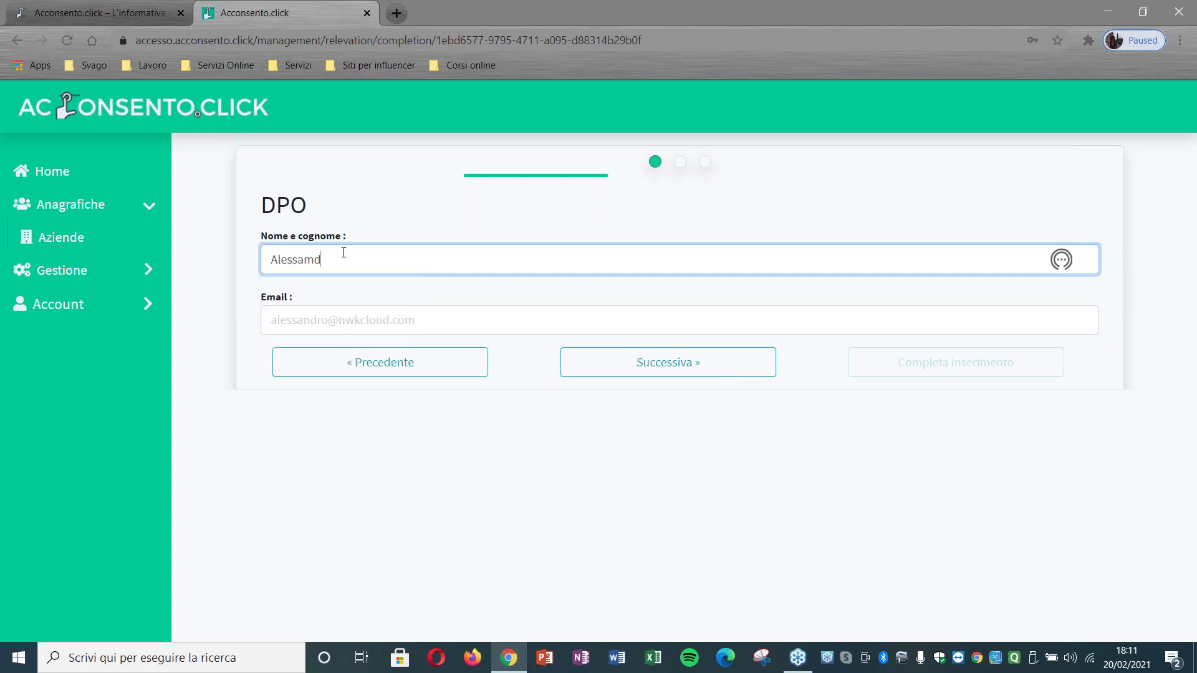
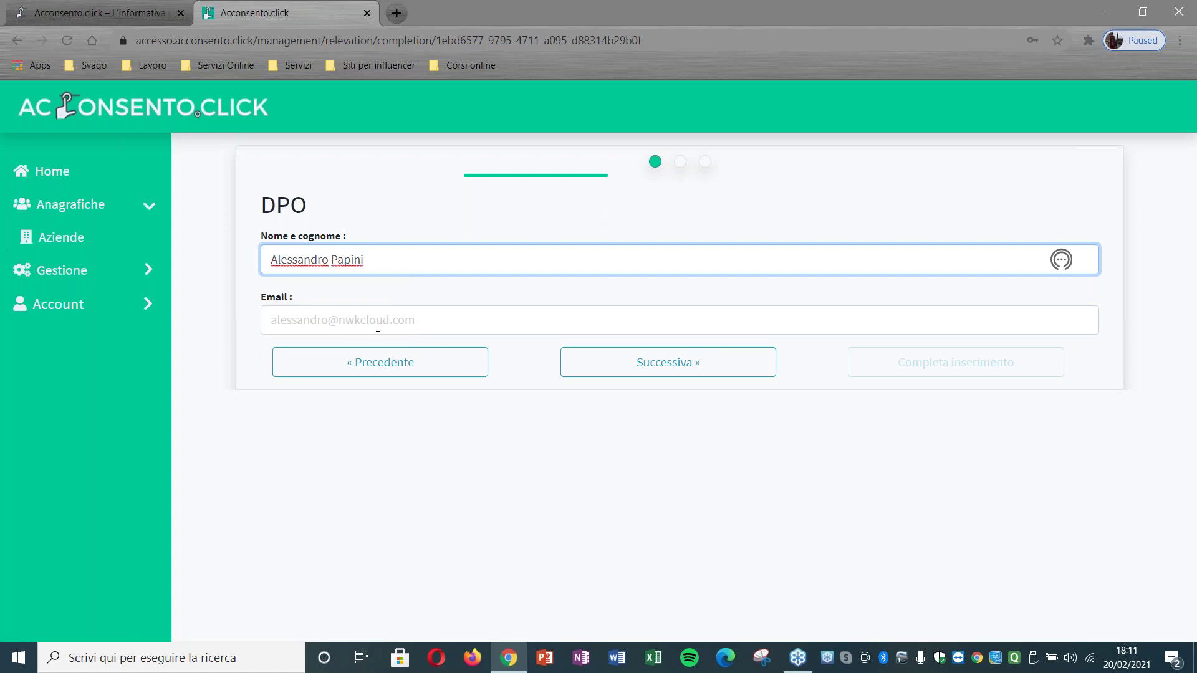
click(378, 326)
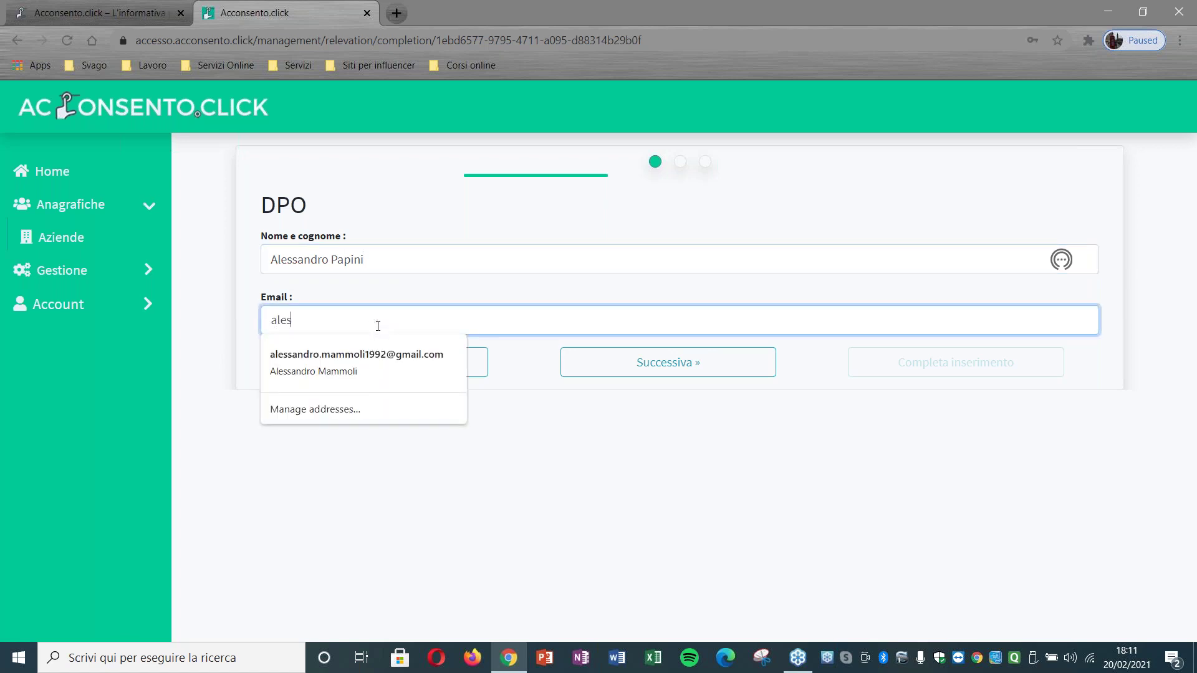
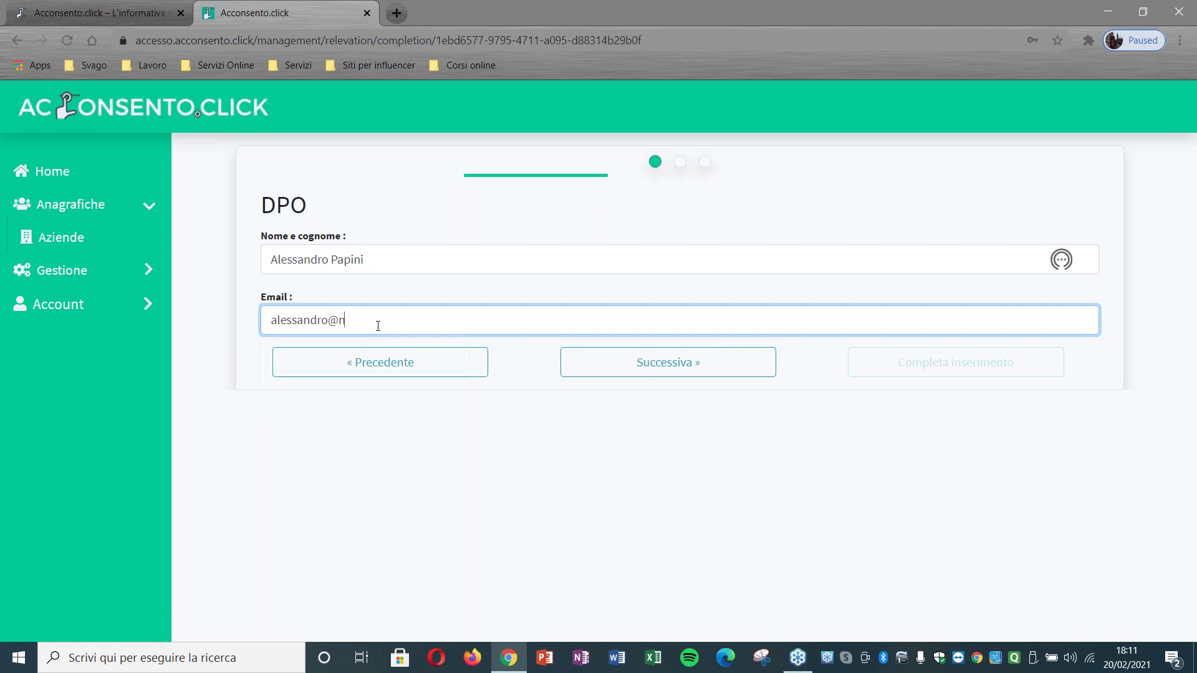
click(622, 374)
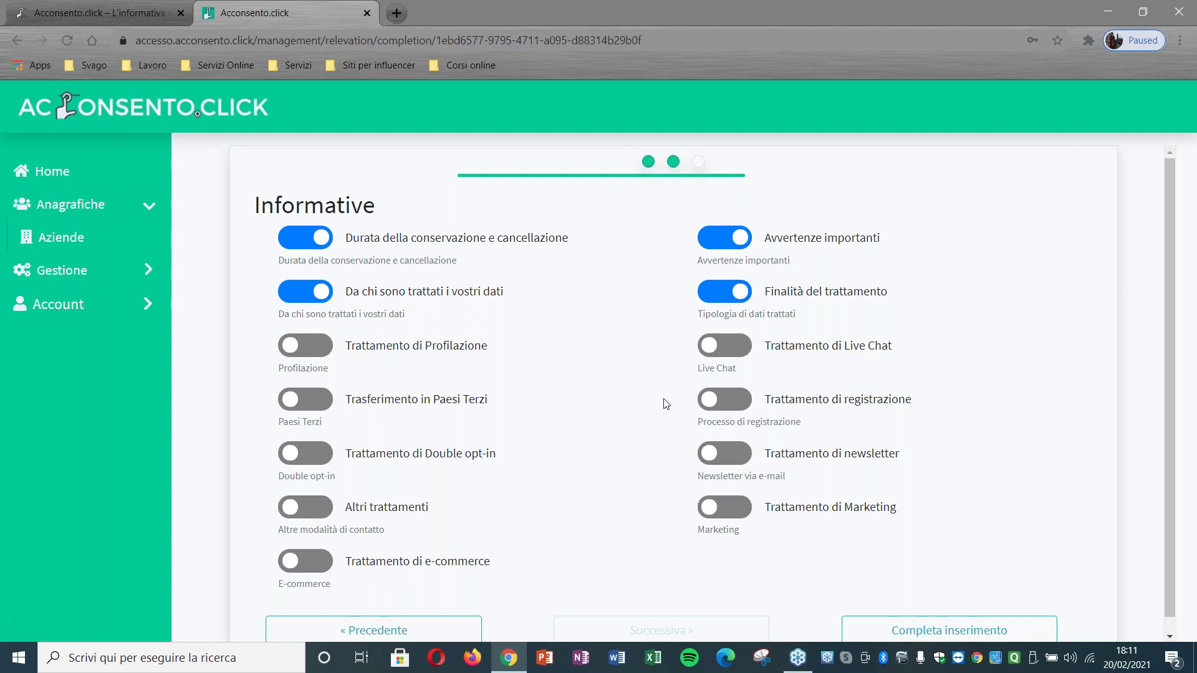
Step: Enable the e-commerce, Marketing, registrazione and Live Chat sections and complete the setup
click(309, 568)
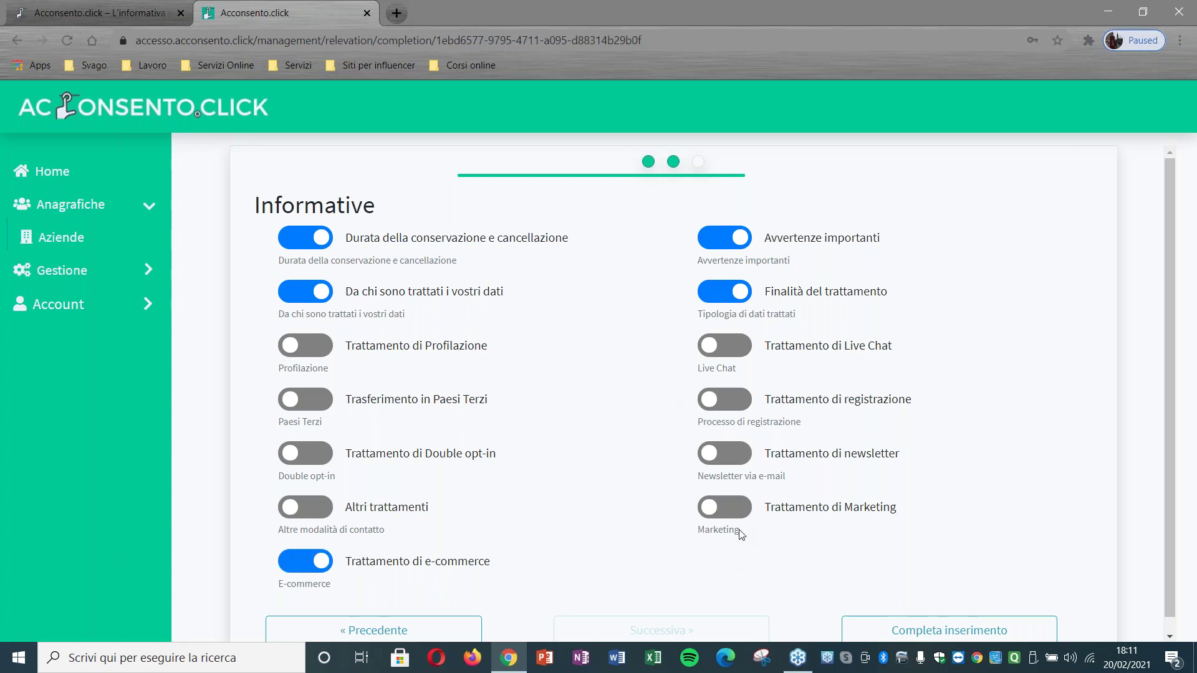
click(735, 508)
click(747, 404)
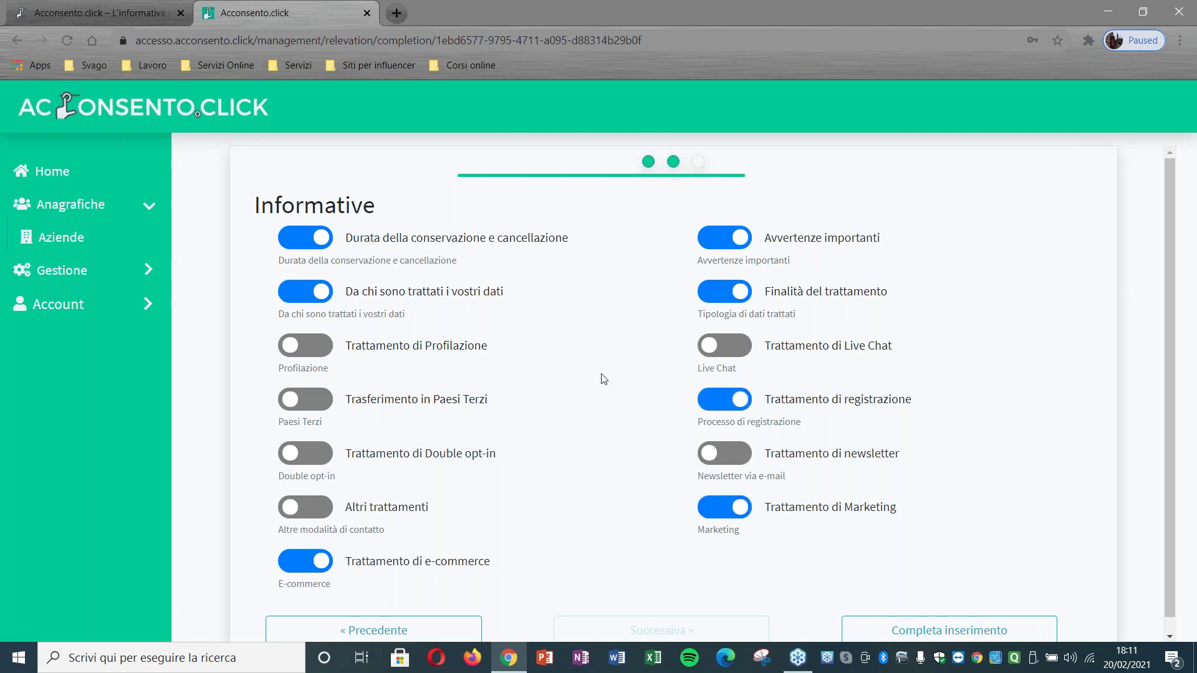
click(710, 345)
scroll(561, 377, down, 1)
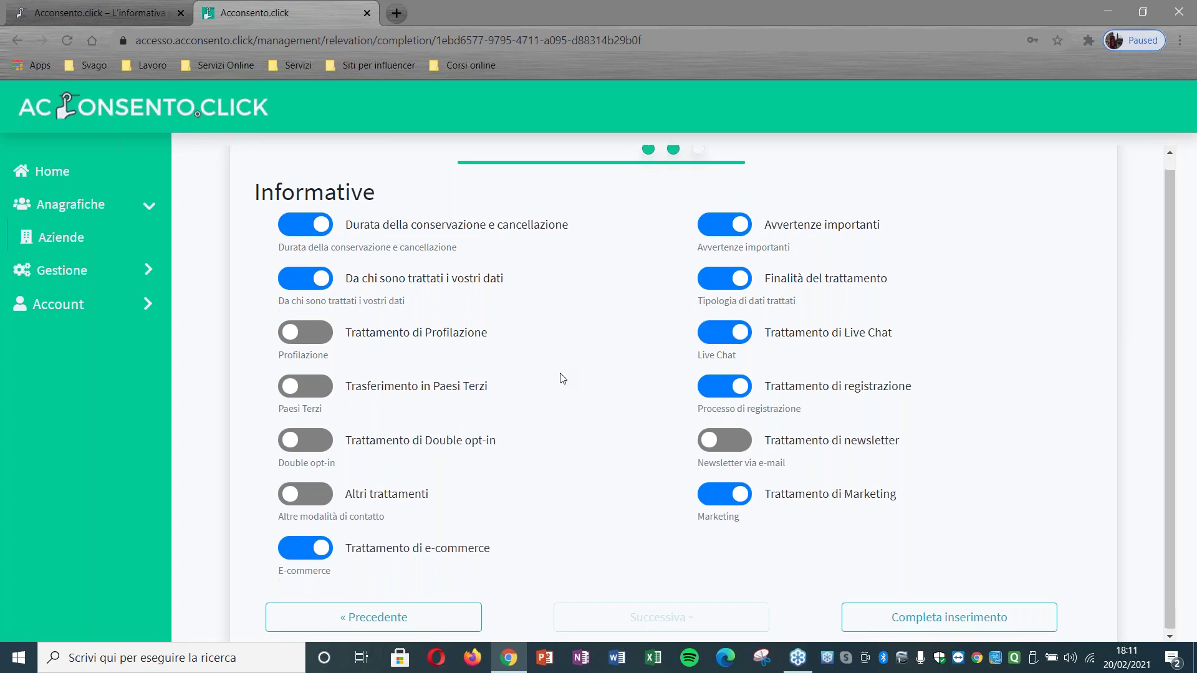
click(914, 617)
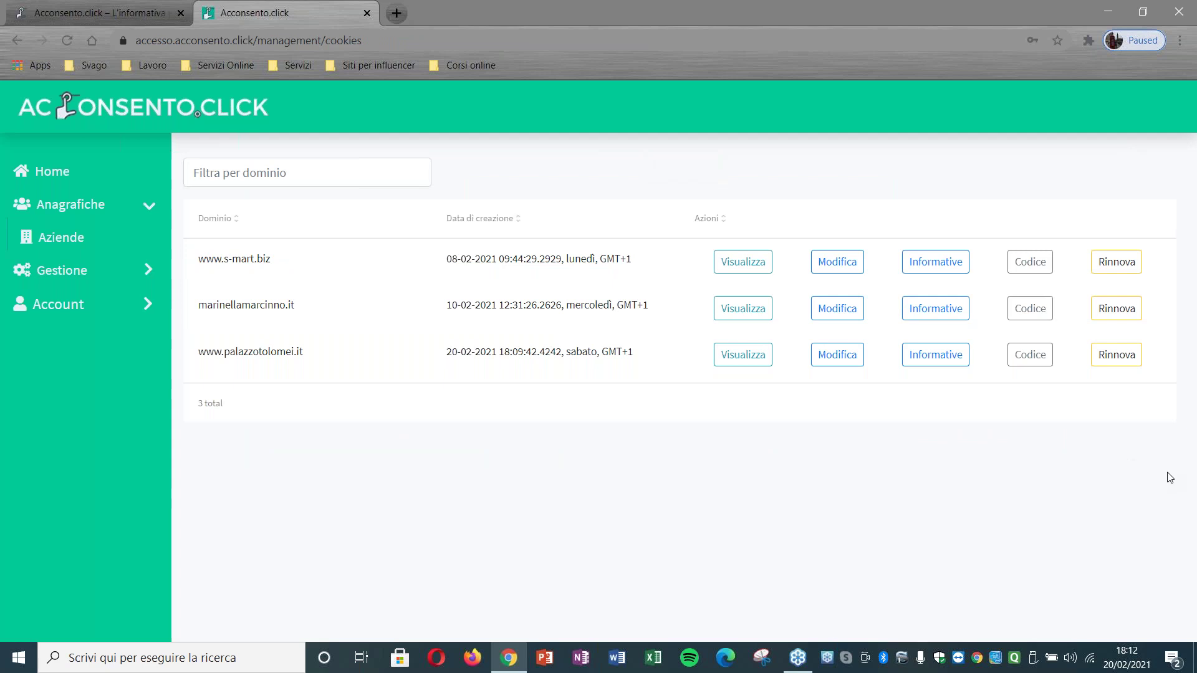
click(49, 269)
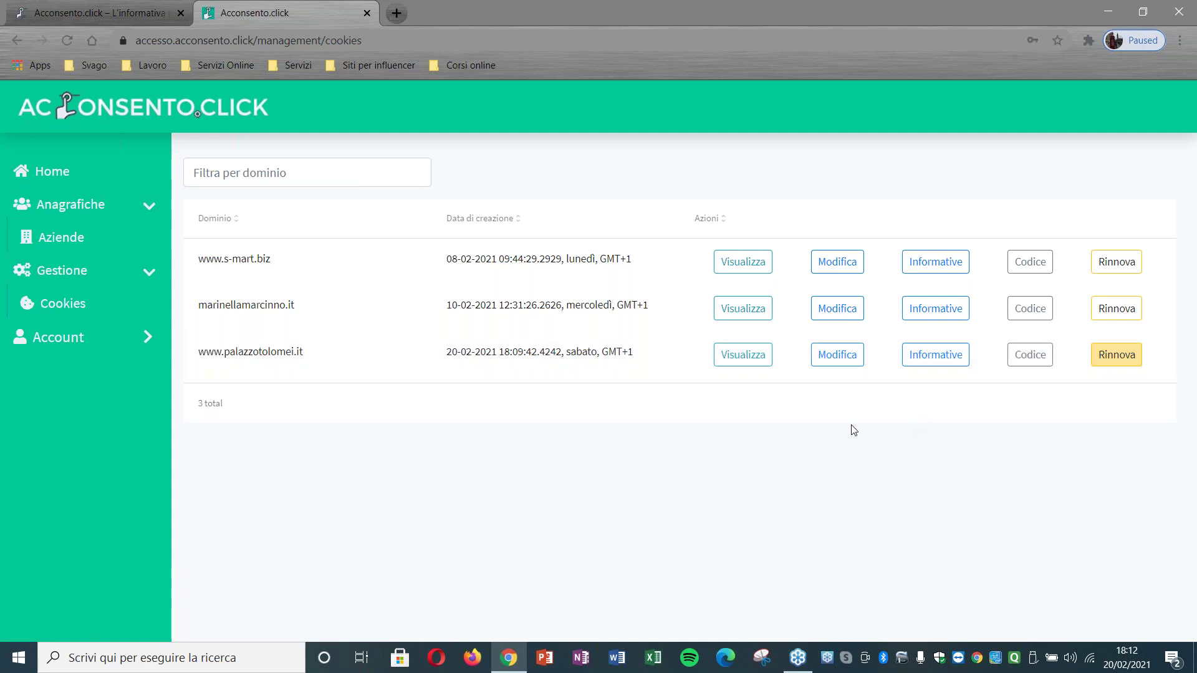
click(747, 358)
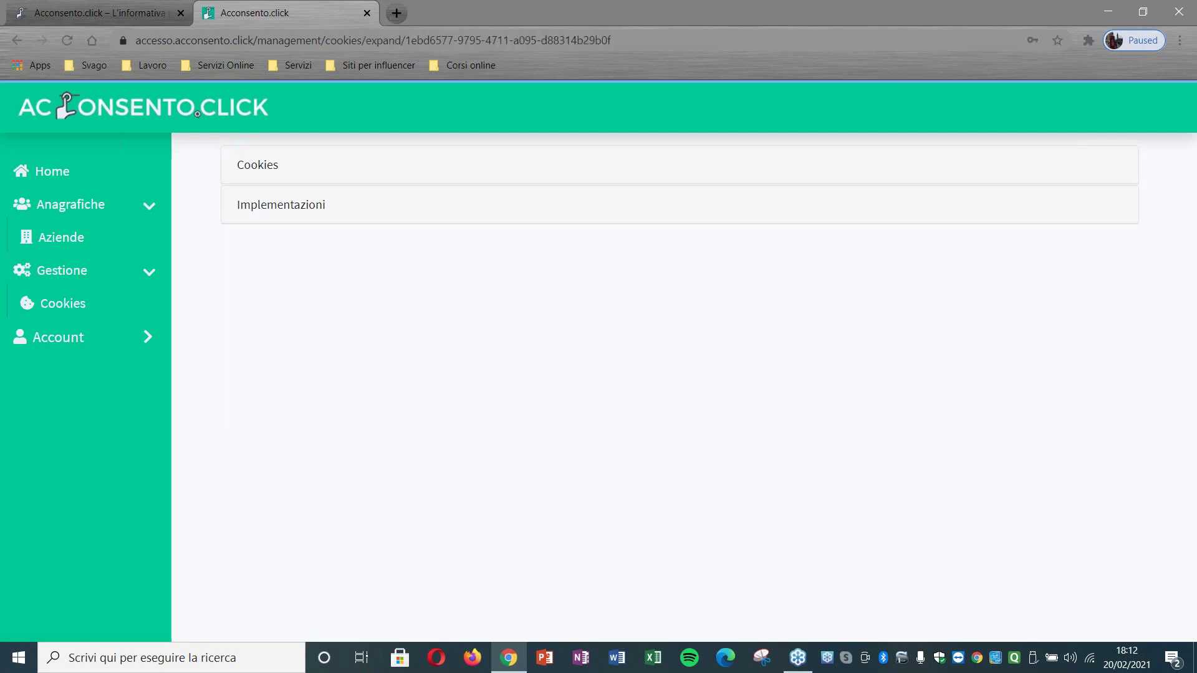
Step: Review the detected NID and ASPSESSIONIDQUSTDTDQ cookies, then go back to the domain list
click(306, 174)
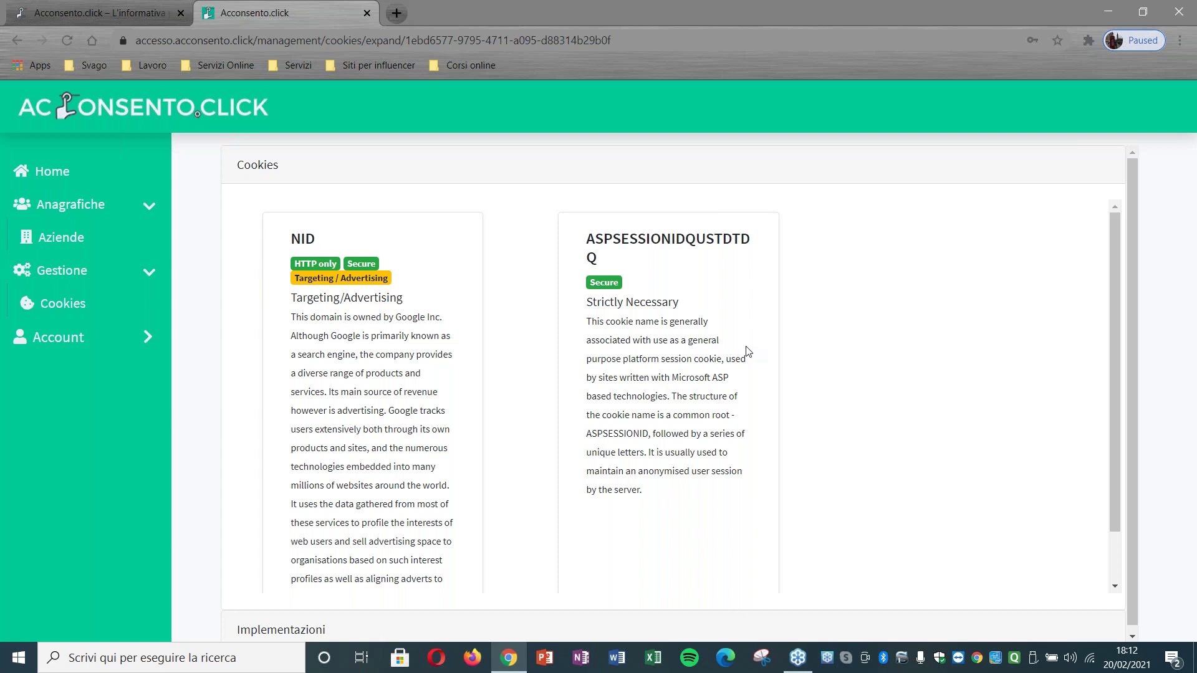
click(68, 305)
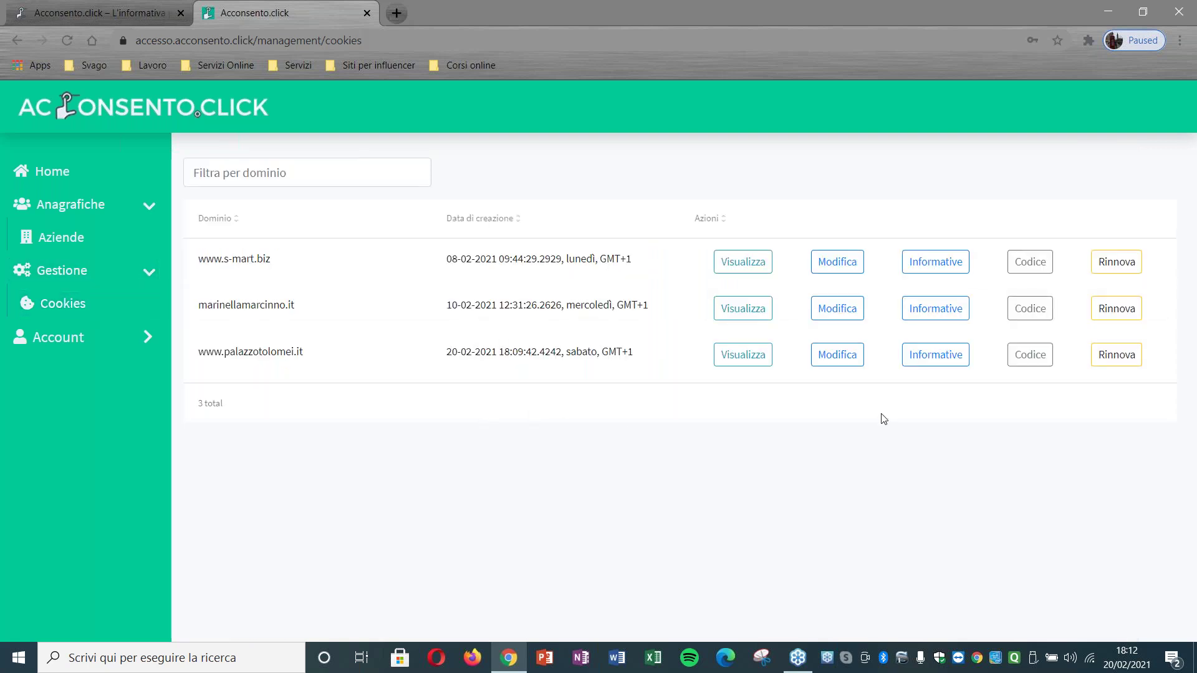
click(855, 361)
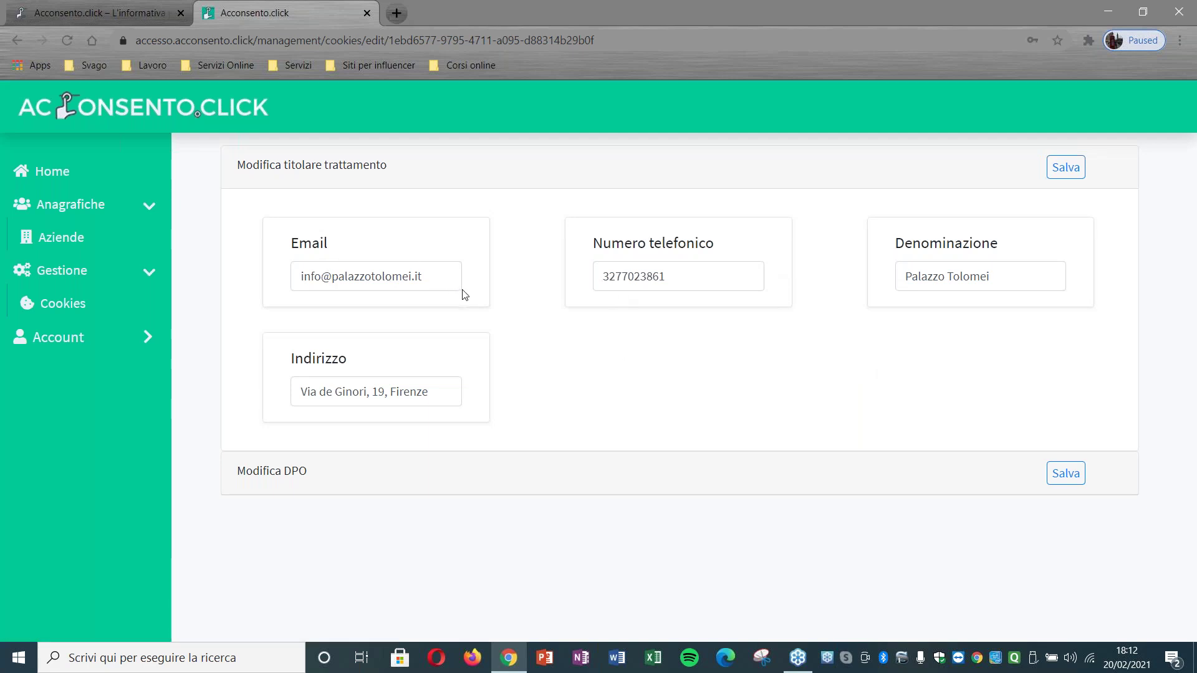
click(293, 480)
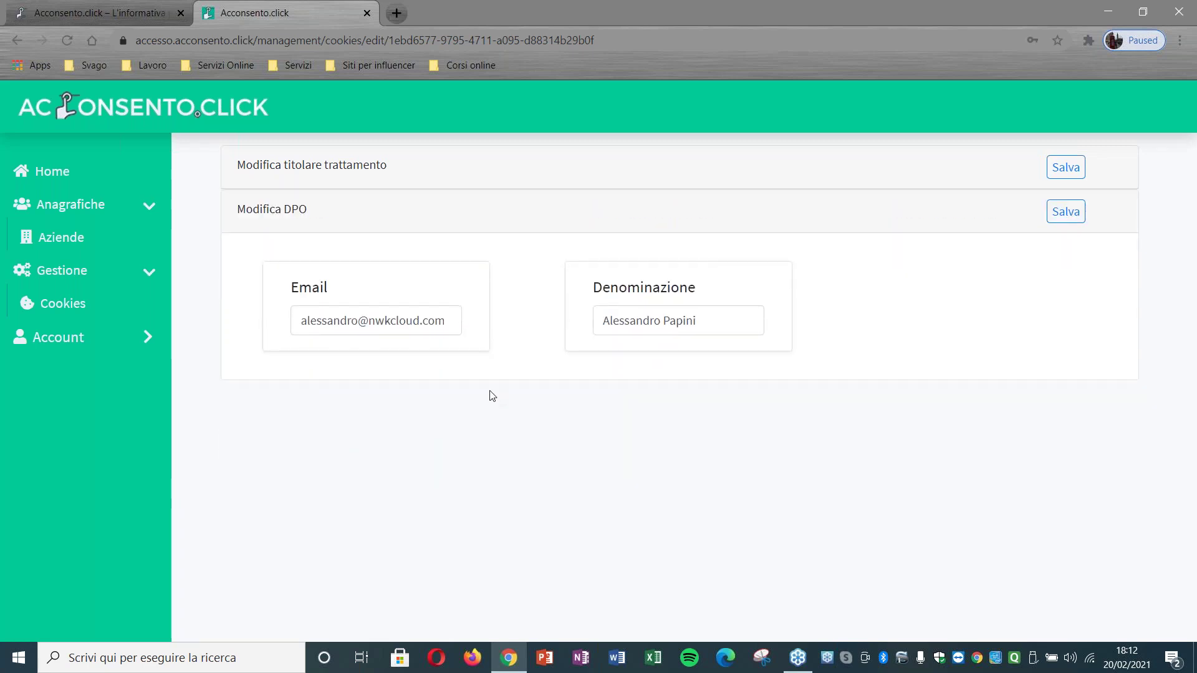
click(134, 309)
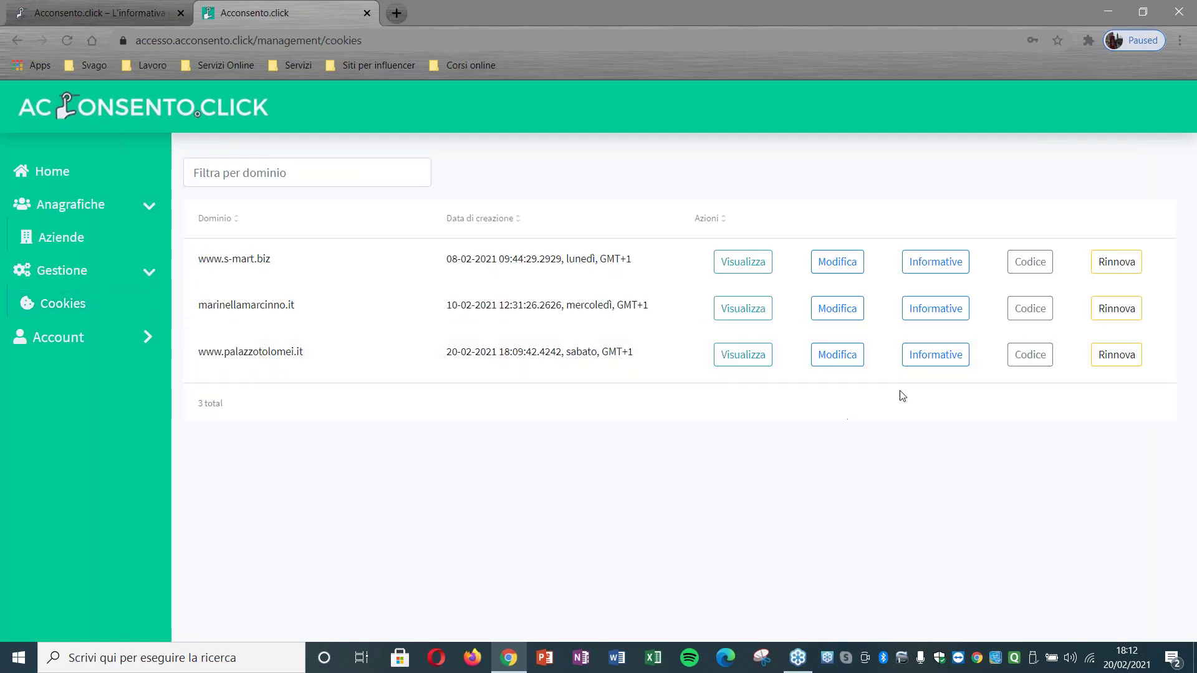
click(927, 360)
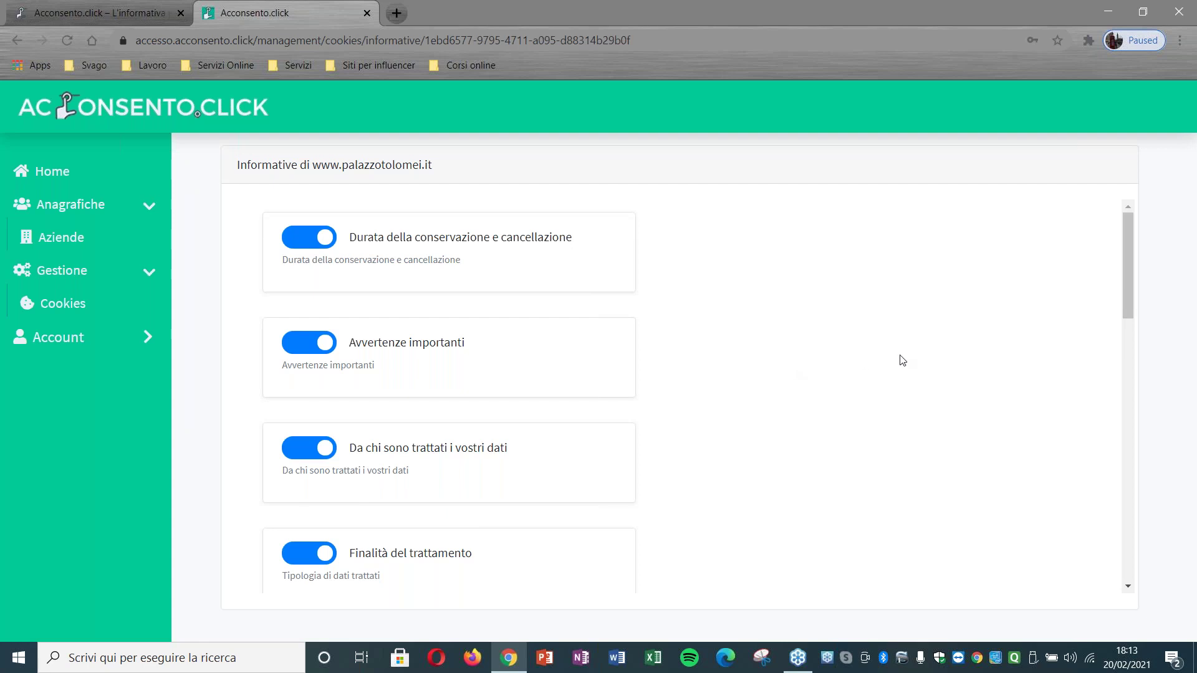
Step: Switch on Trasferimento in Paesi Terzi in the palazzotolomei.it policy and return to the domains
drag(1126, 300, 1108, 436)
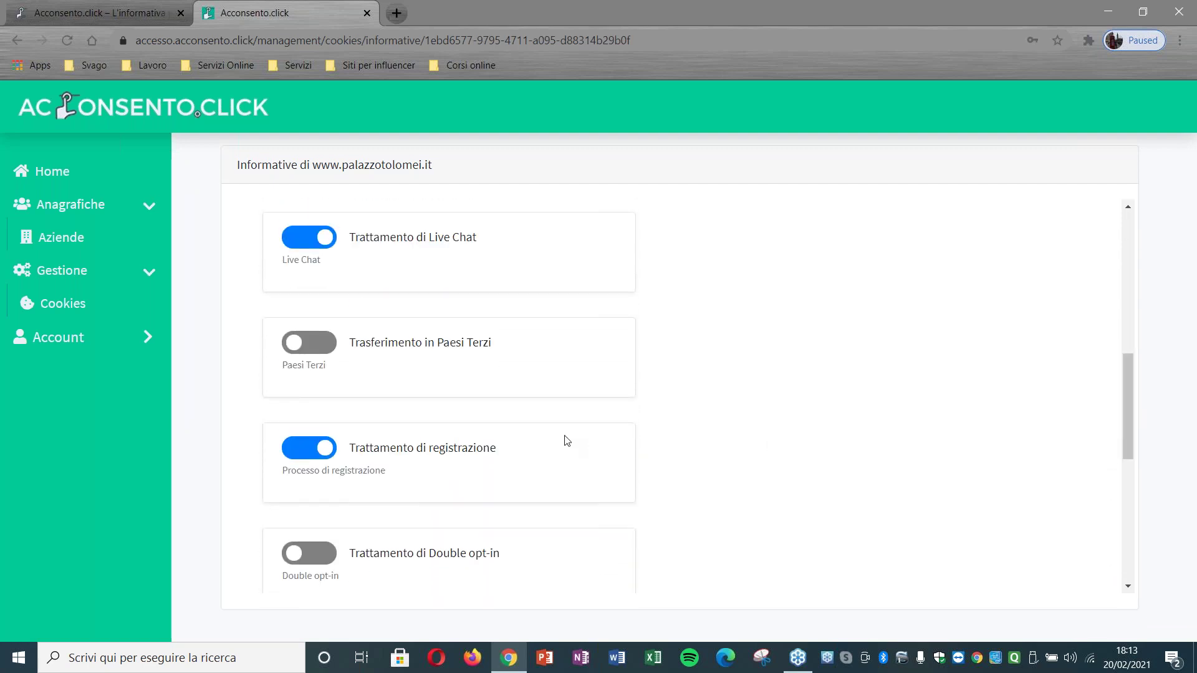
click(325, 345)
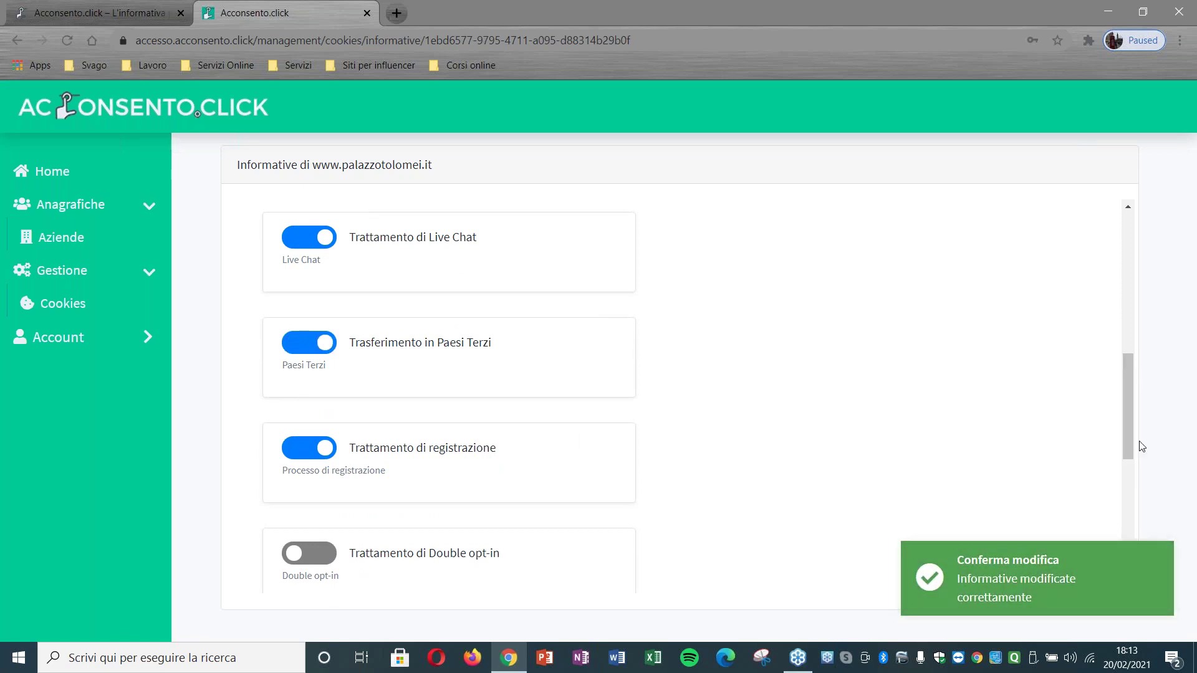
click(133, 306)
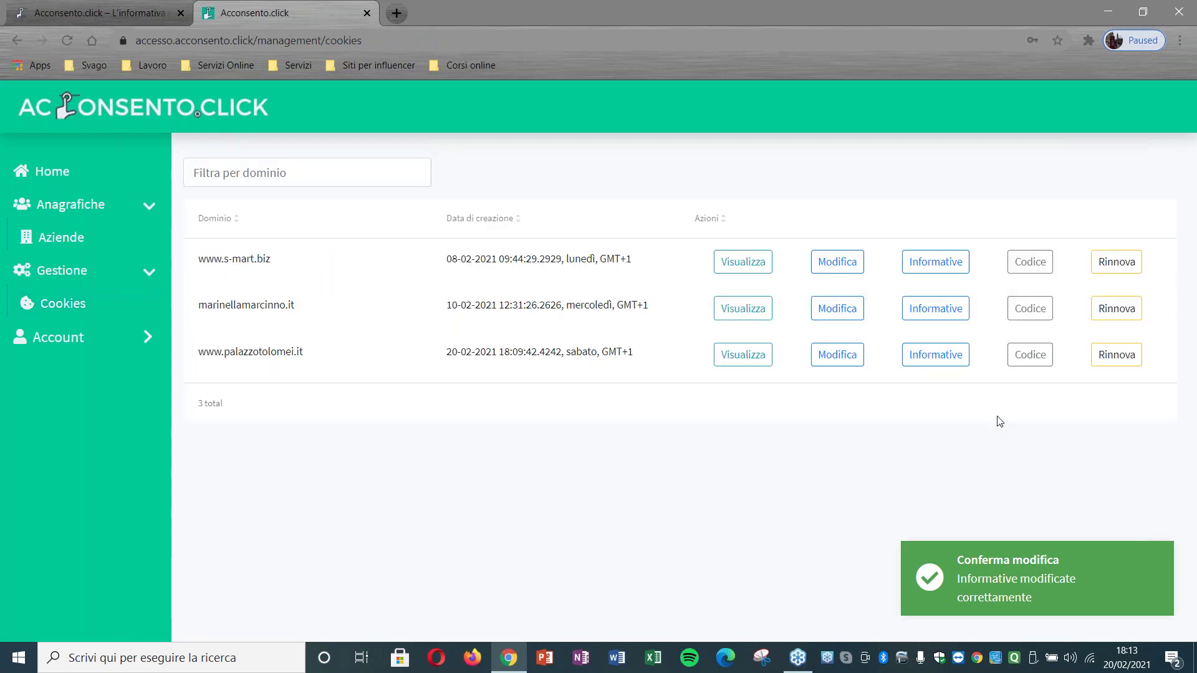
Step: Copy the palazzotolomei.it implementation code to the clipboard, then return to the domain list
click(1030, 354)
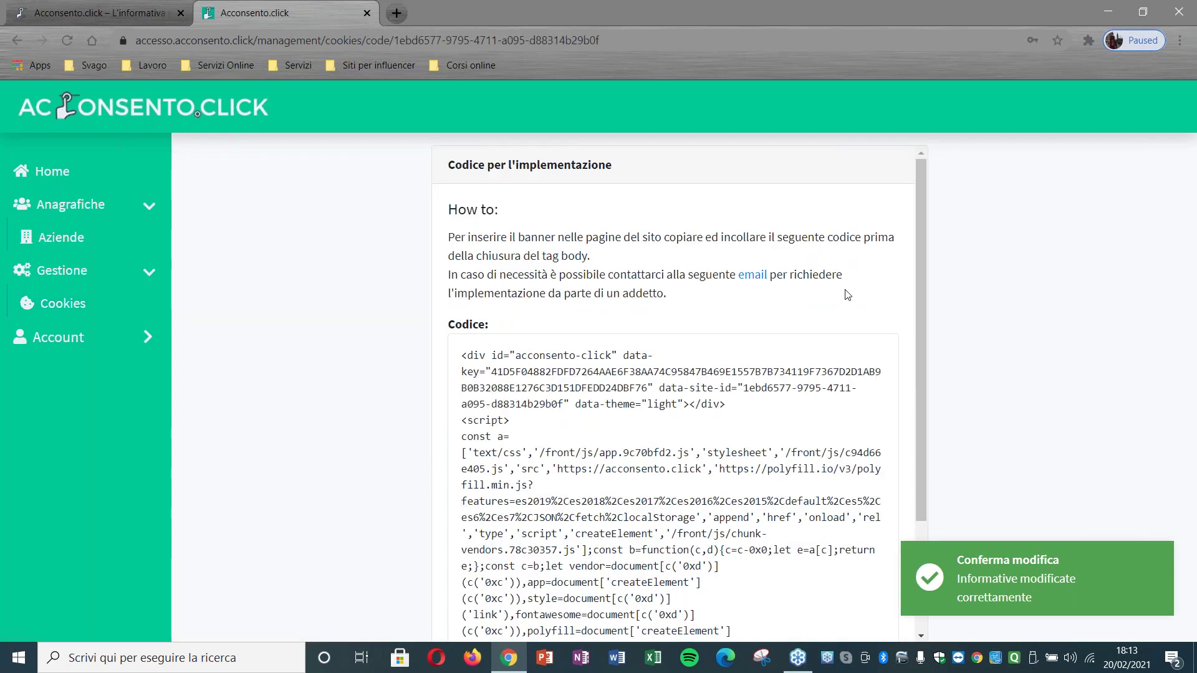
scroll(805, 318, down, 3)
click(699, 333)
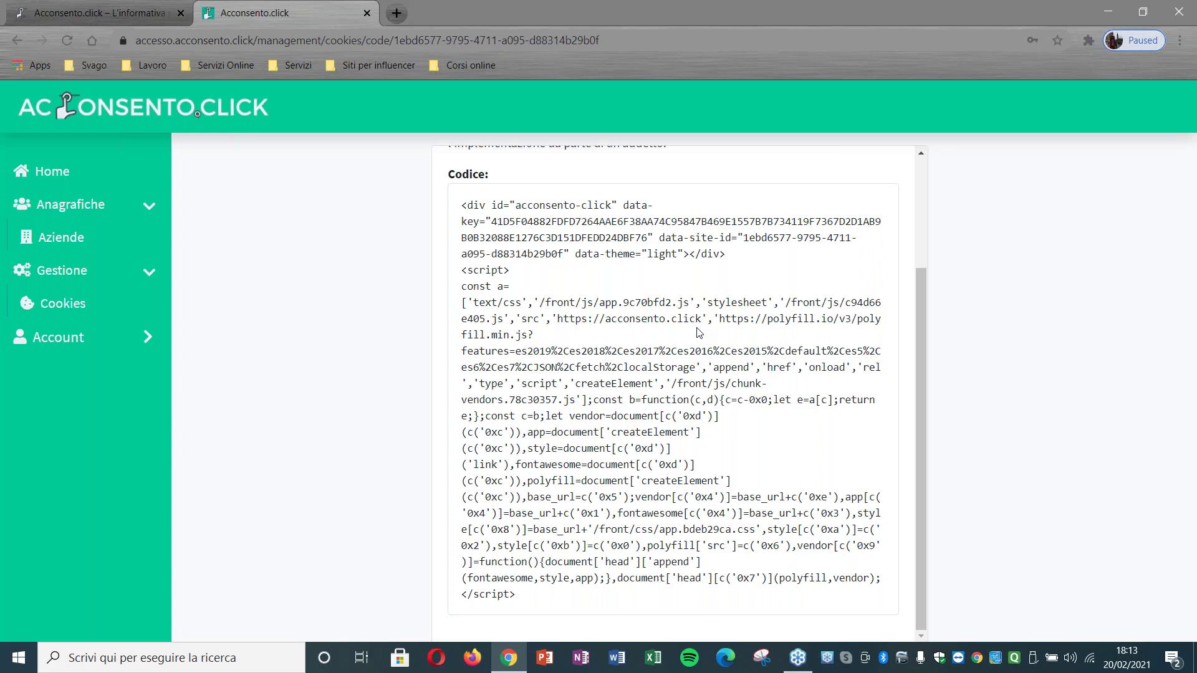
click(100, 318)
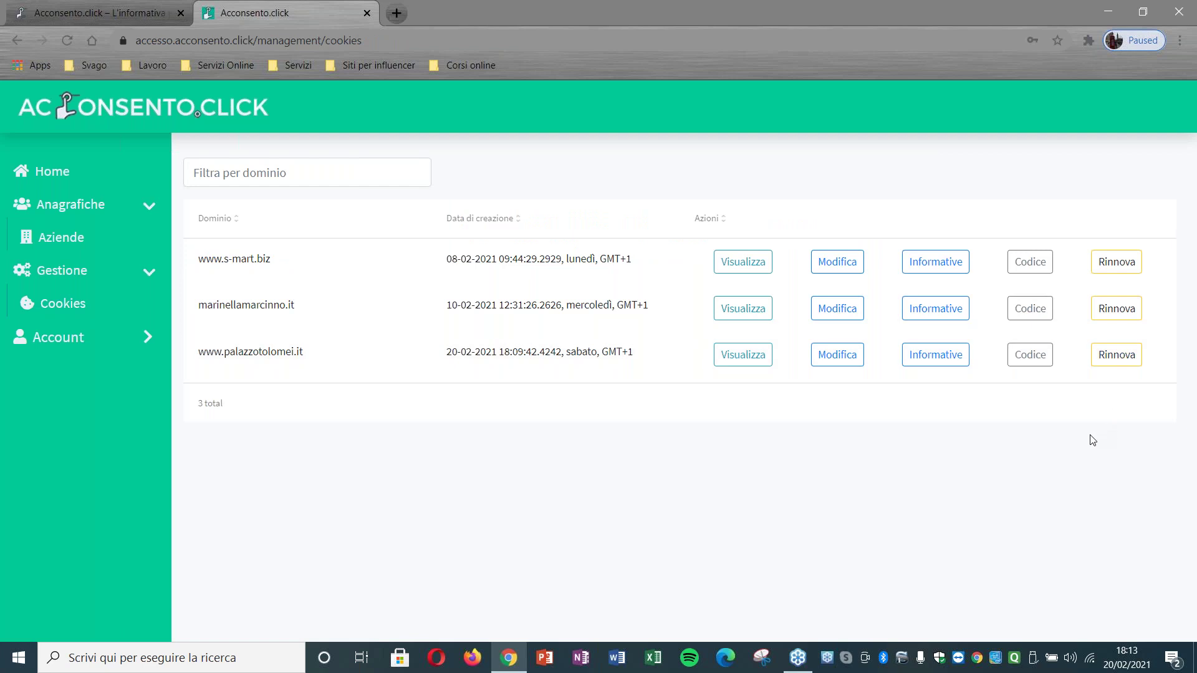
Step: Log out from the Account profile page and switch to the shop.acconsento.click home tab
click(45, 344)
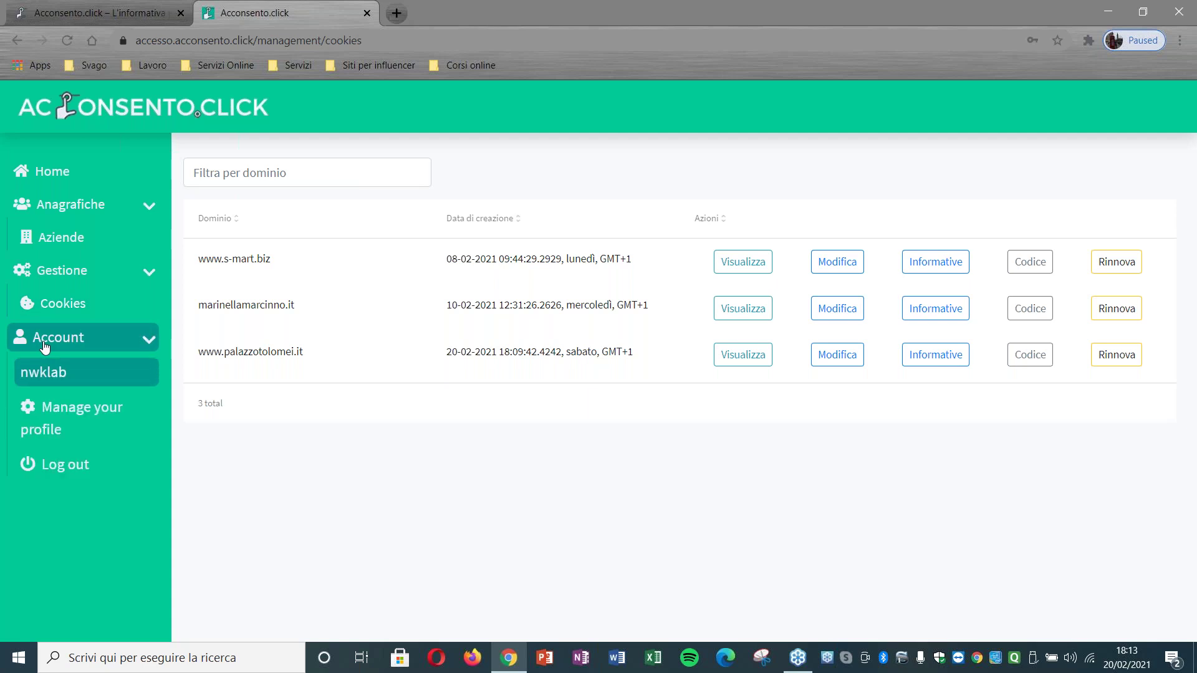
click(84, 409)
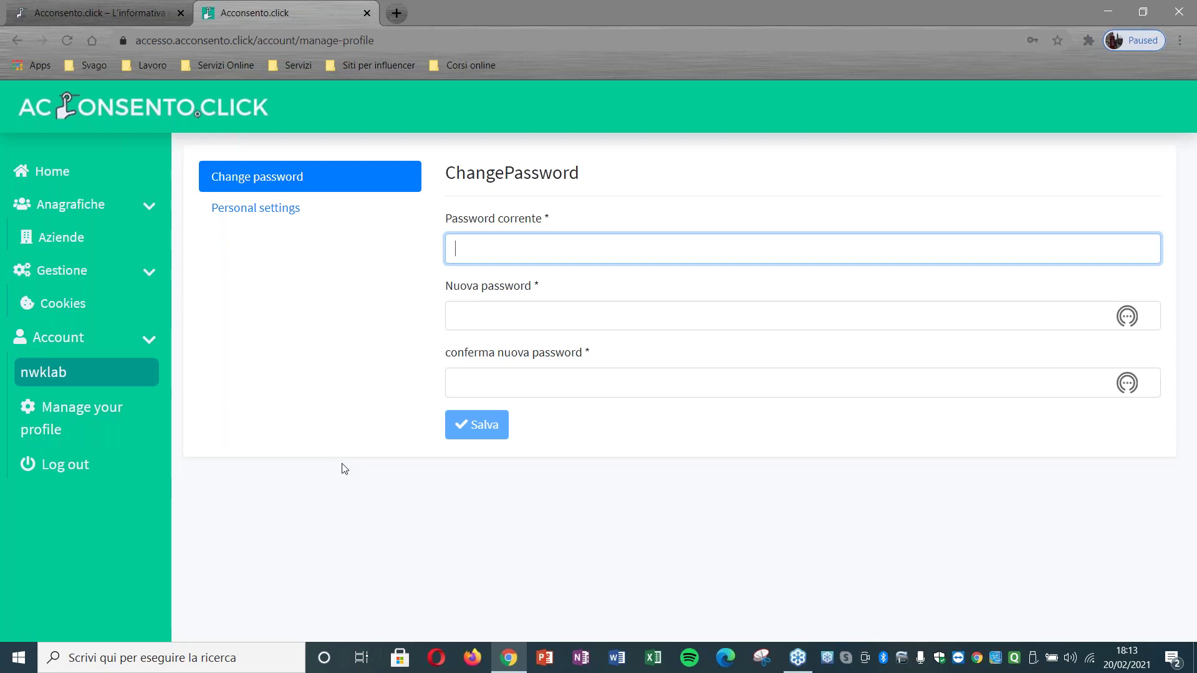
click(83, 465)
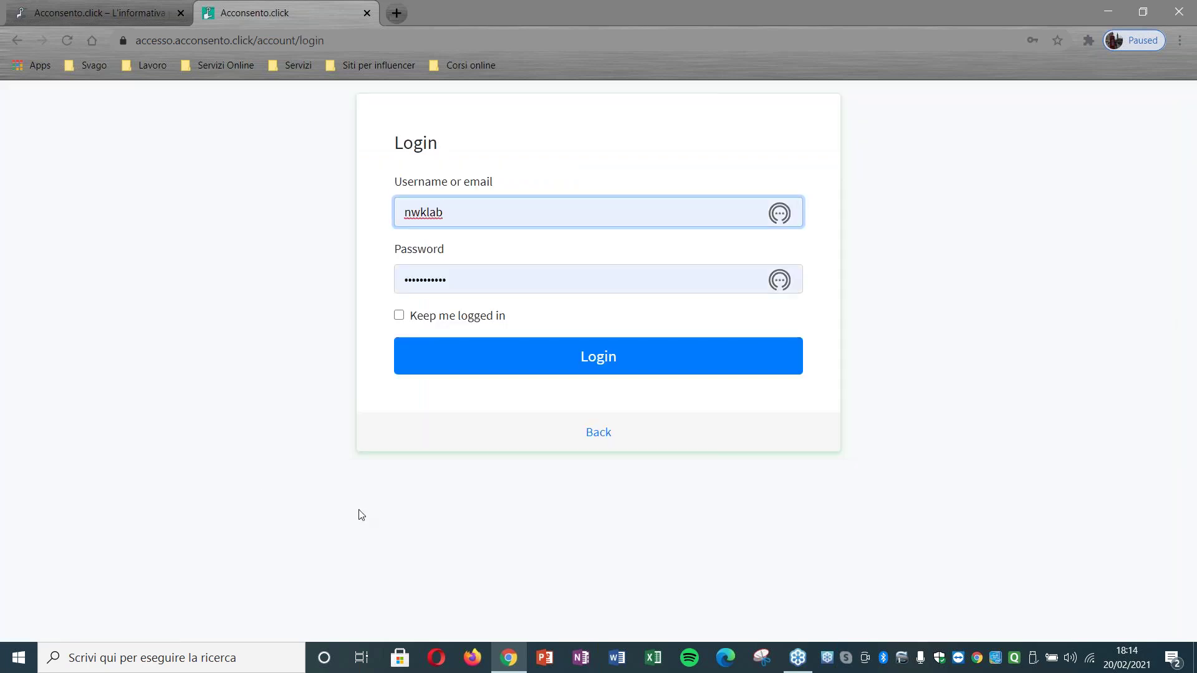
click(55, 5)
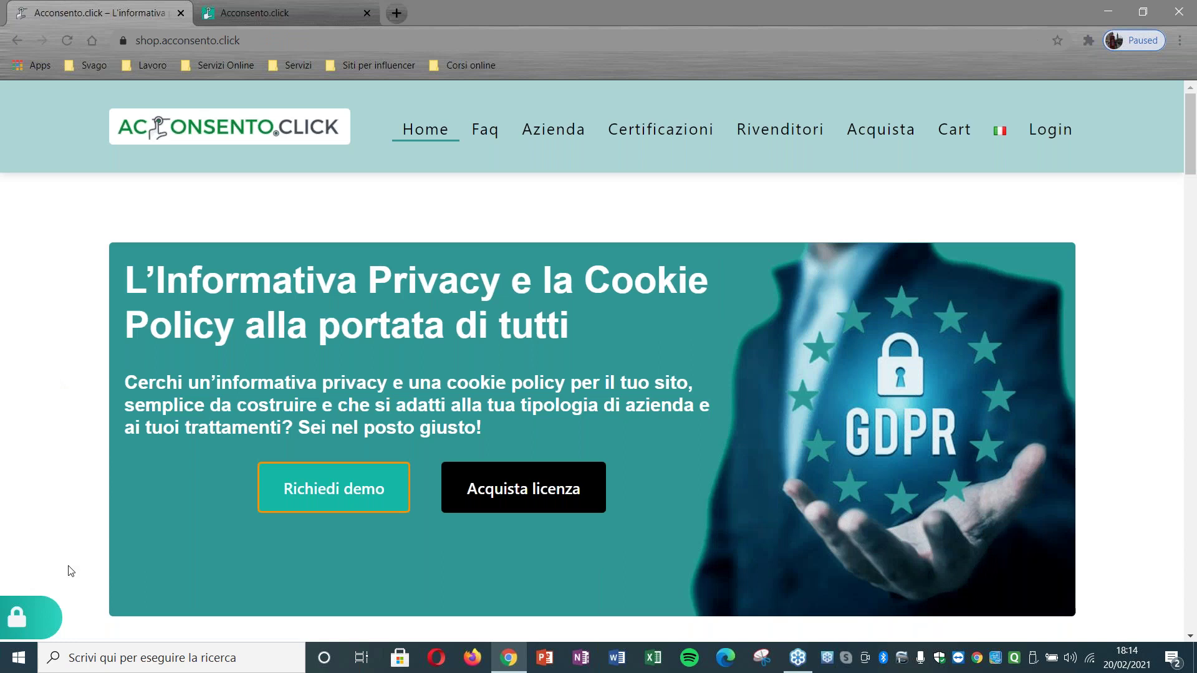
Step: Bring up the Centro di controllo privacy panel from the PRIVACY badge at bottom-left
click(54, 627)
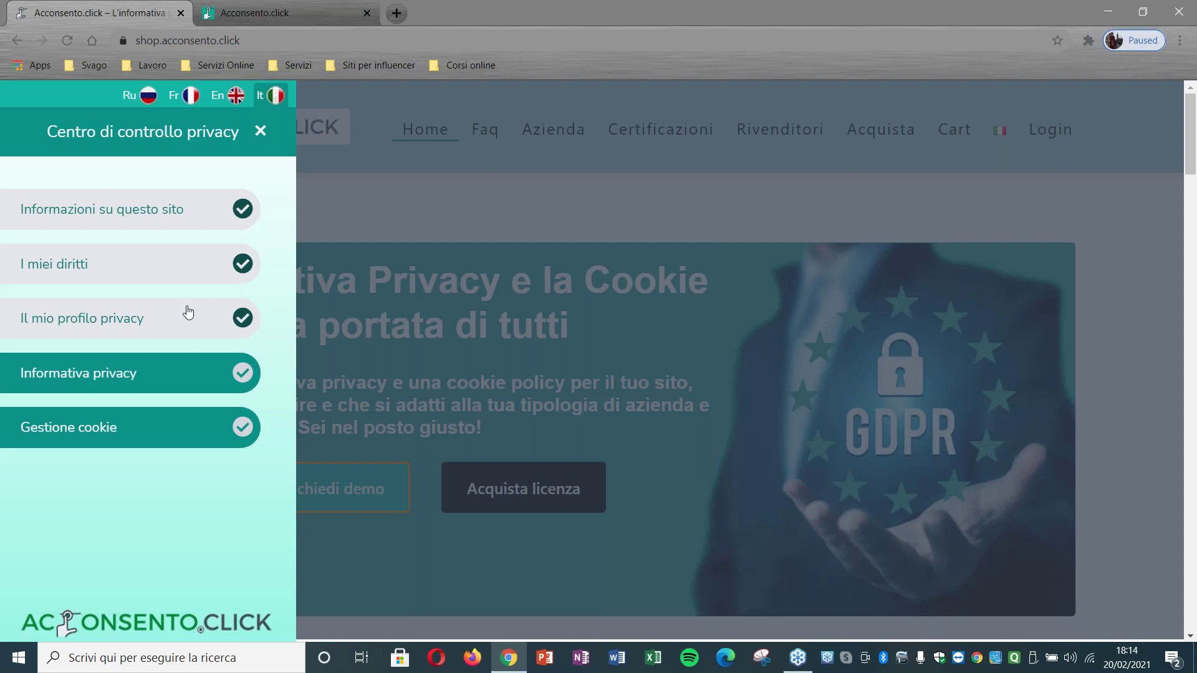
Step: Read the Data controller details under Informazioni su questo sito, then go back
click(143, 222)
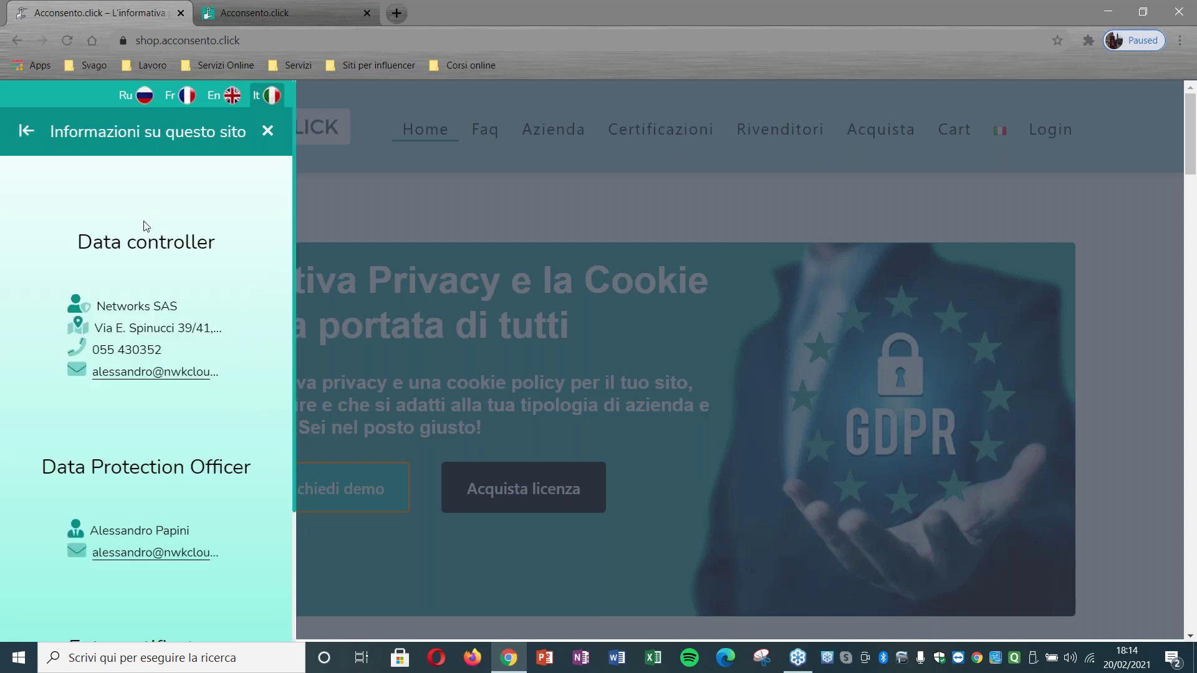
drag(293, 286, 283, 377)
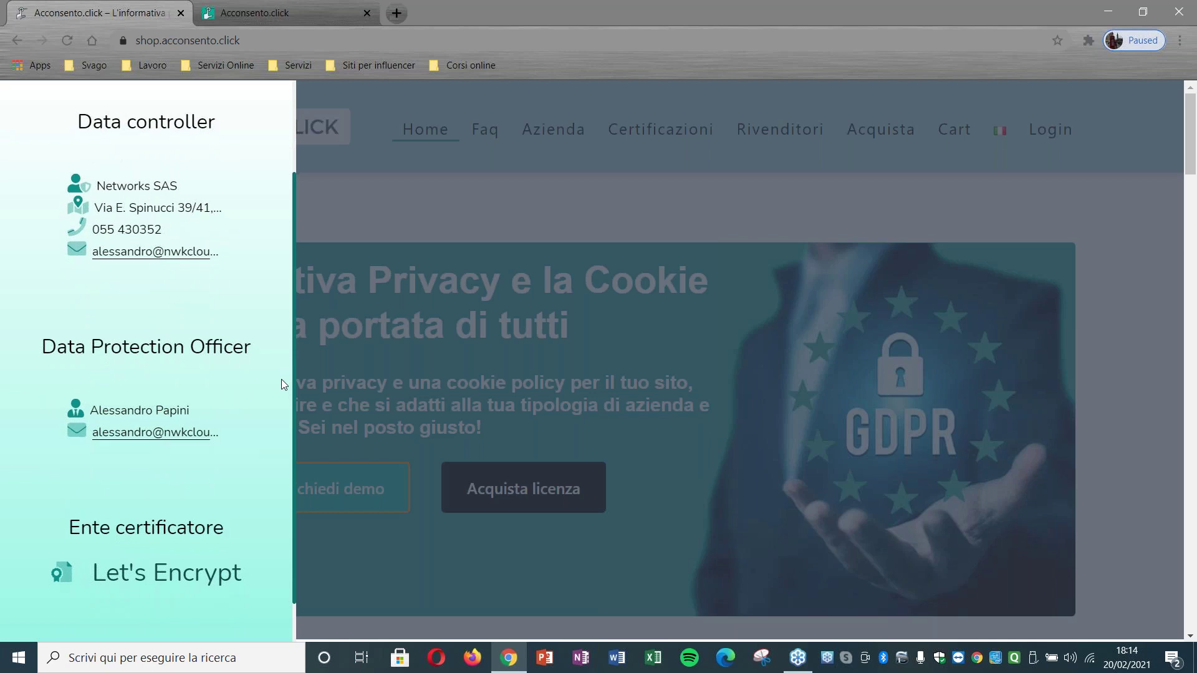
scroll(284, 354, up, 2)
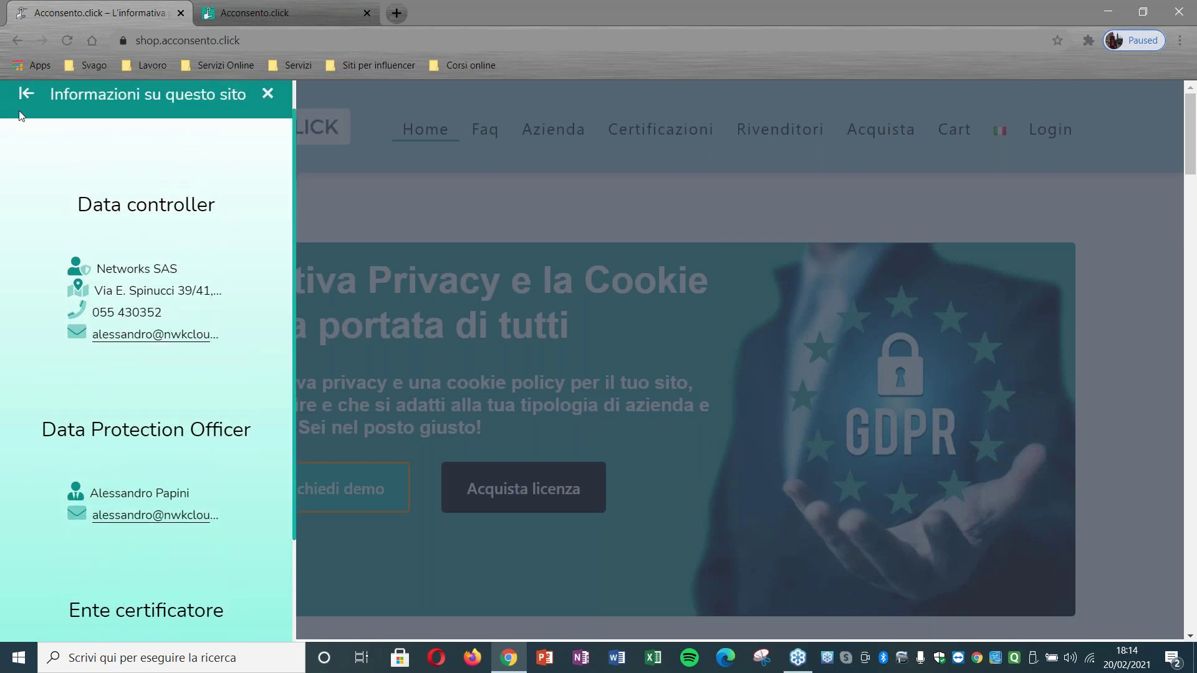
click(22, 97)
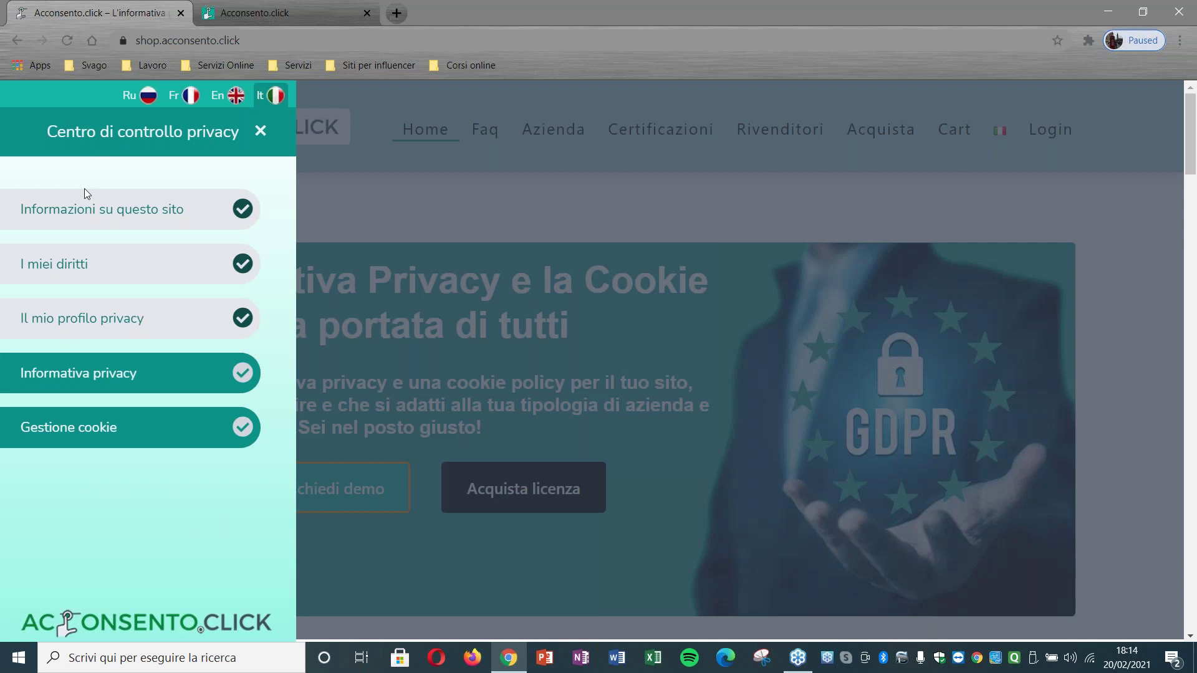
Step: Under I miei diritti, expand the Informazioni, Accesso and Rettifica rights
click(81, 262)
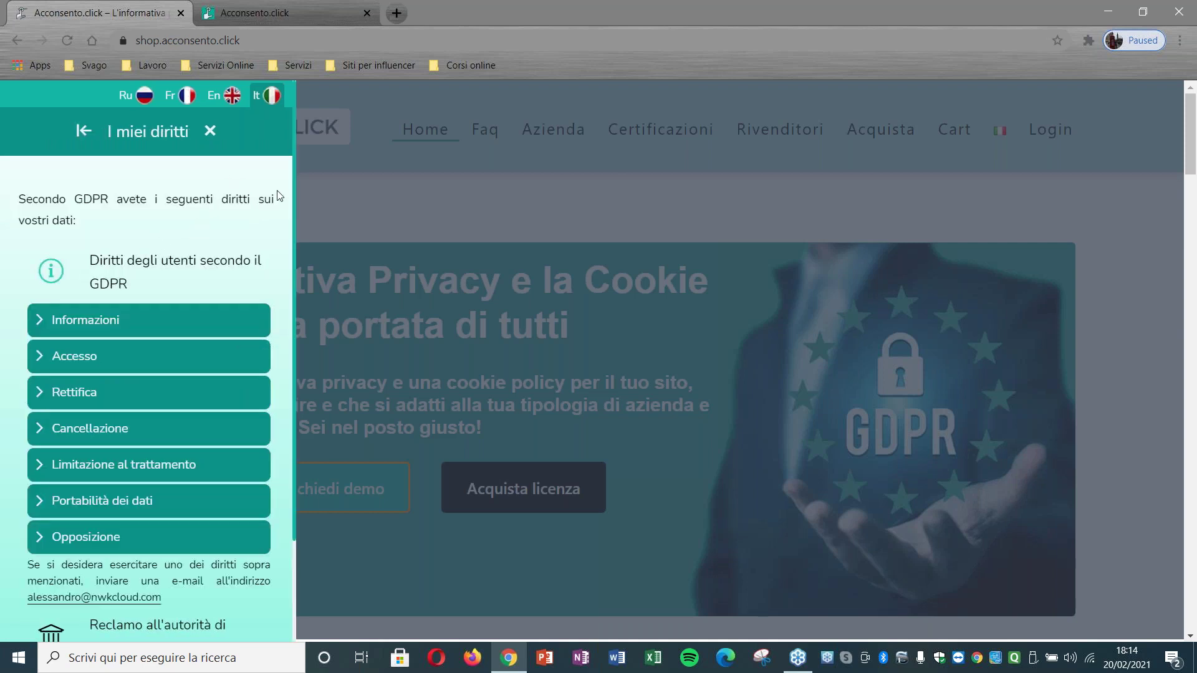
scroll(282, 271, down, 2)
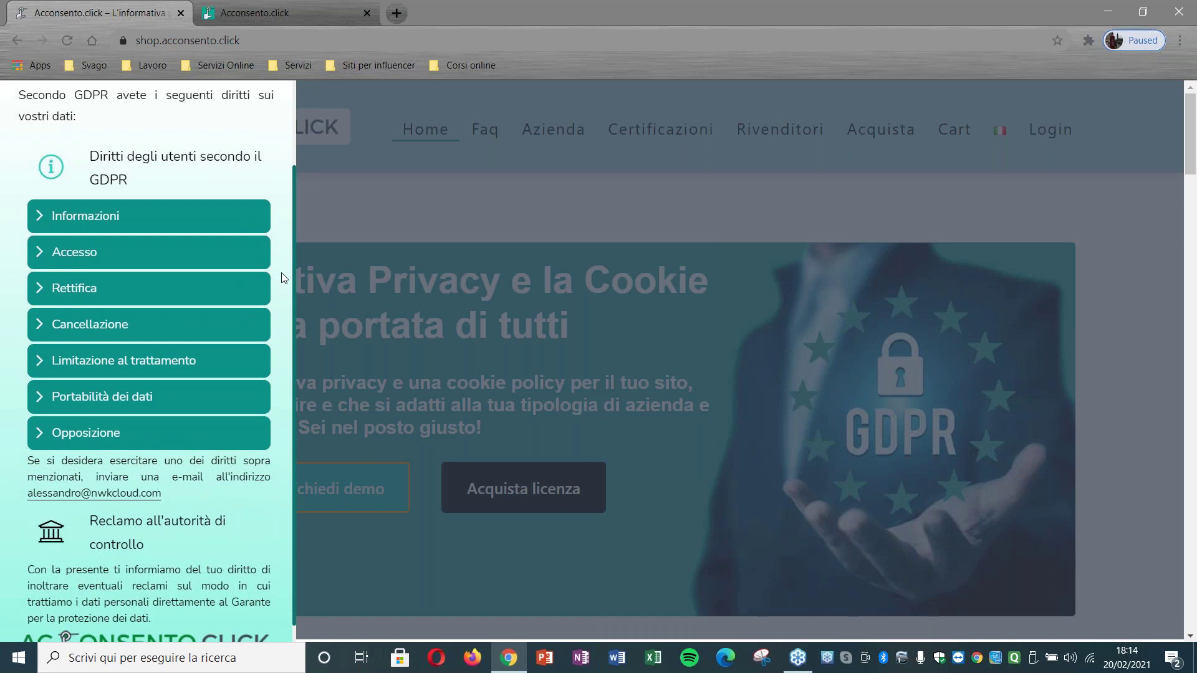
click(153, 214)
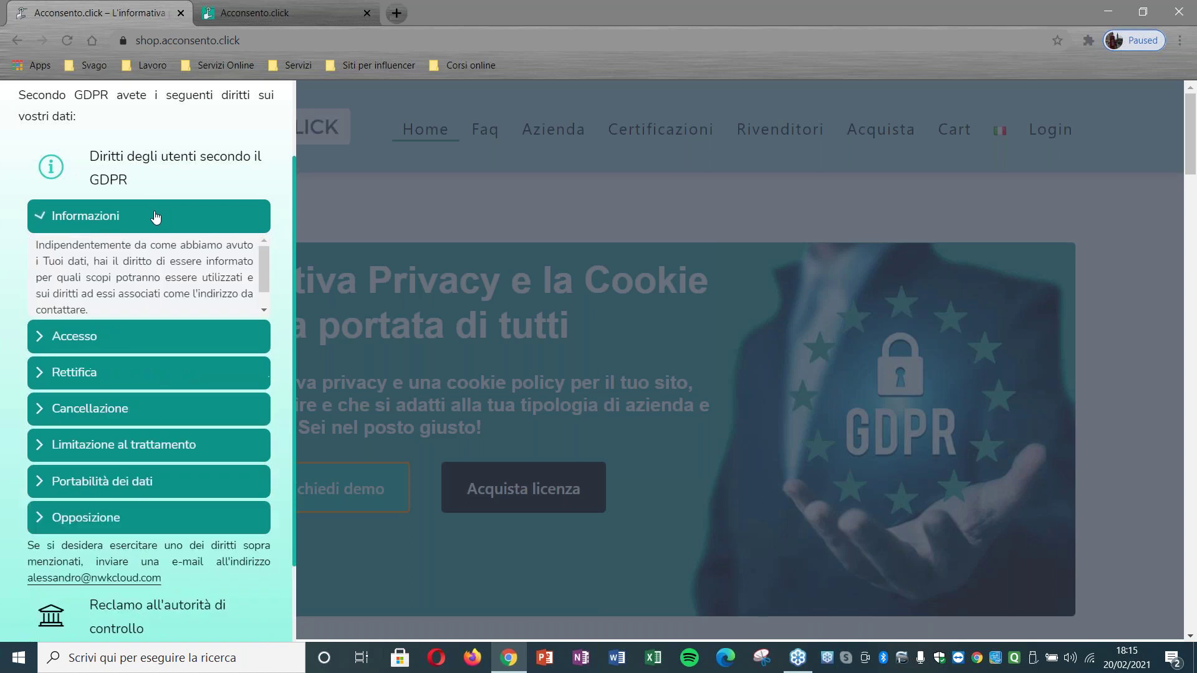
click(139, 364)
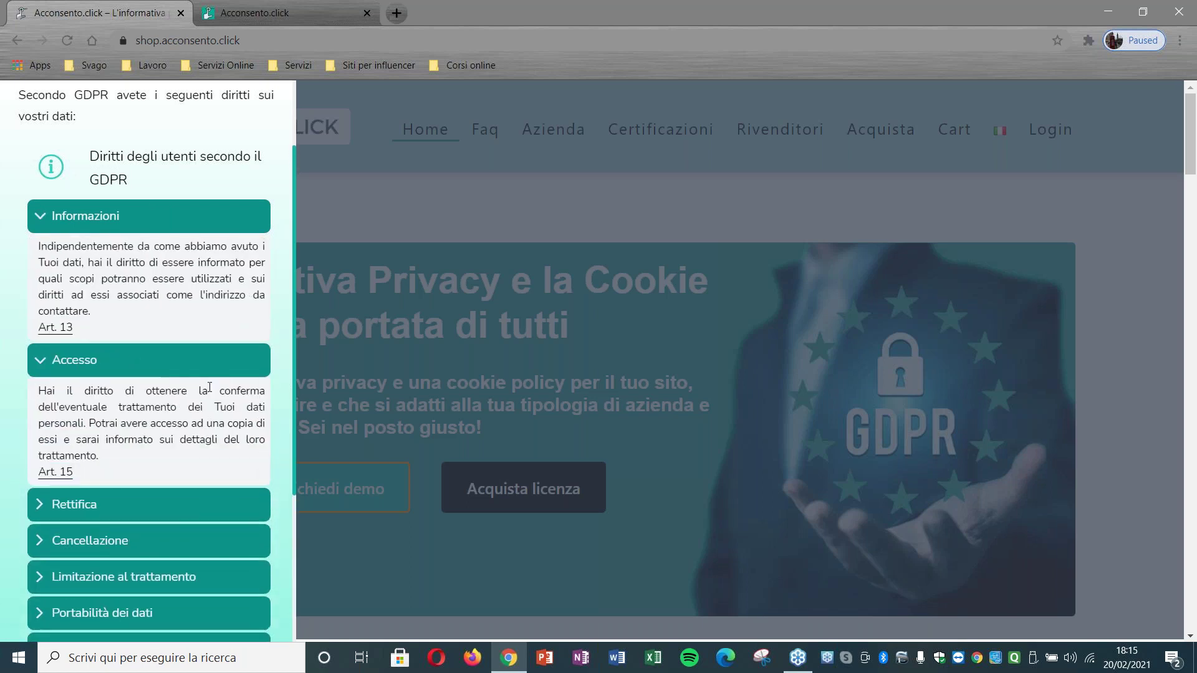
click(165, 505)
Step: Expand the Cancellazione, Limitazione al trattamento and Portabilità dei dati rights
scroll(293, 451, down, 2)
scroll(276, 527, down, 2)
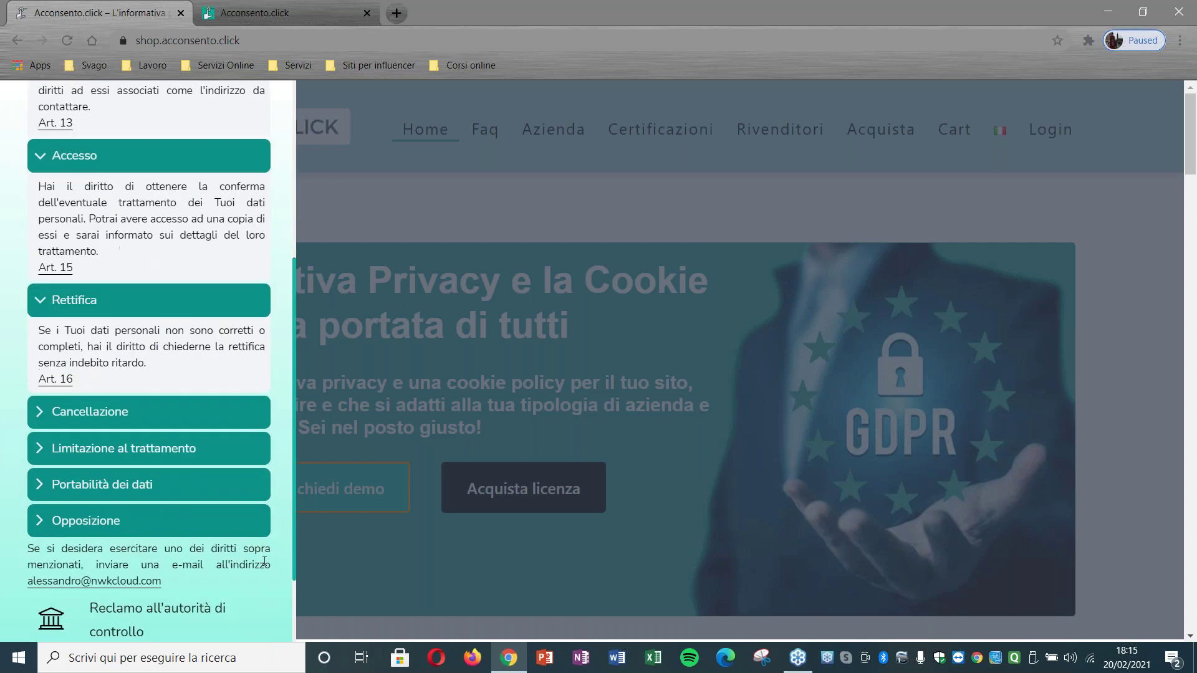
click(187, 416)
scroll(294, 466, down, 2)
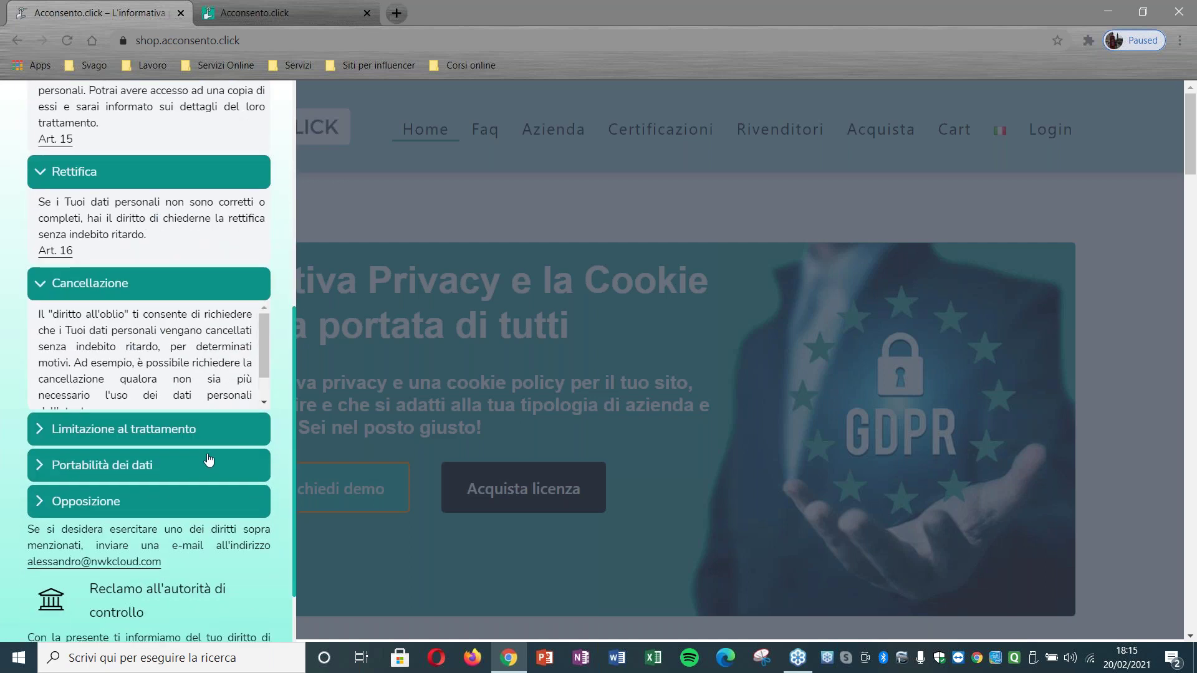
click(199, 428)
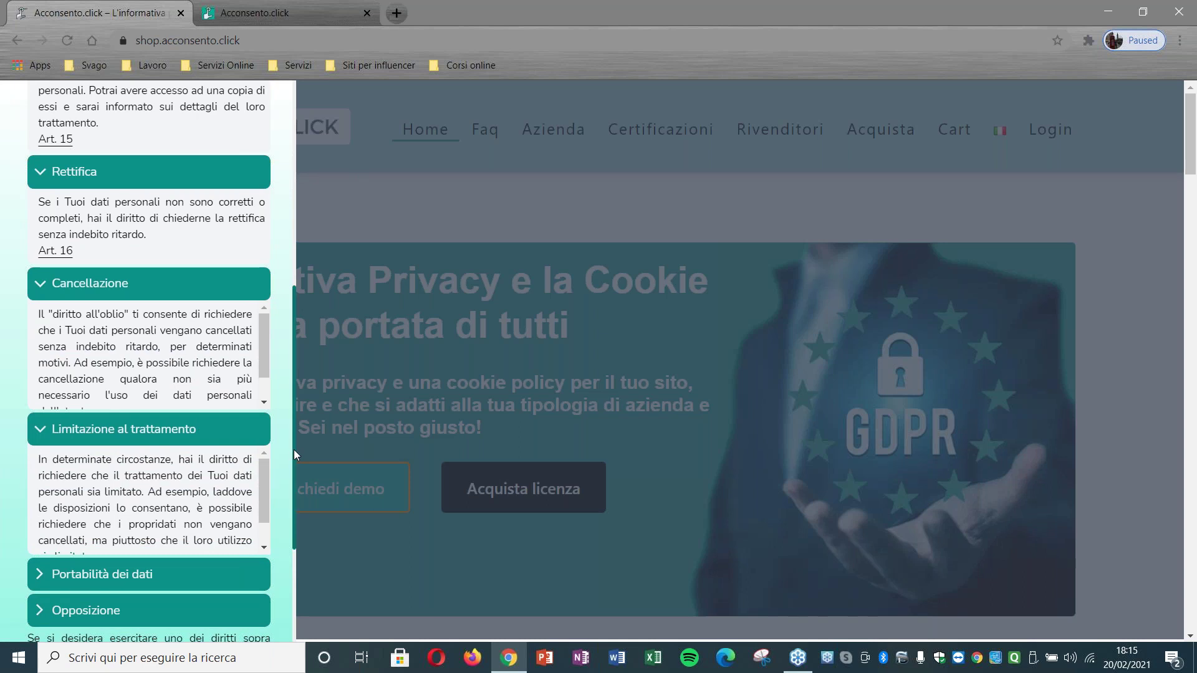
scroll(289, 483, down, 2)
click(208, 454)
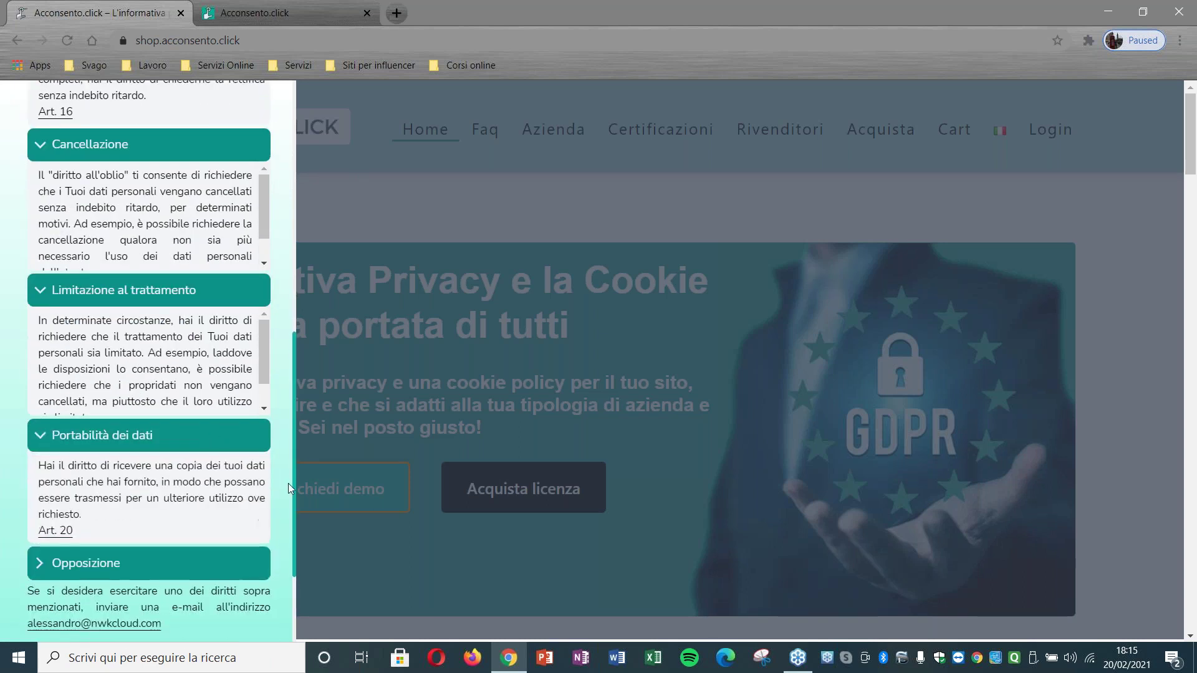